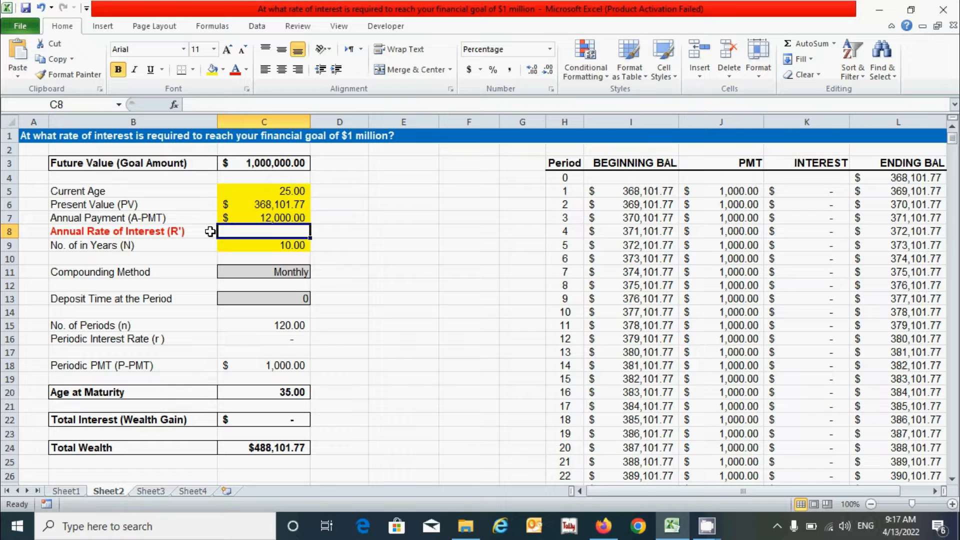
Copy the number-of-years formula from C9 on Sheet4 into the annual interest rate cell C8 on Sheet2.
key("ctrl+Page_Down")
key("ctrl+Page_Down")
left_click(444, 342)
left_click(261, 245)
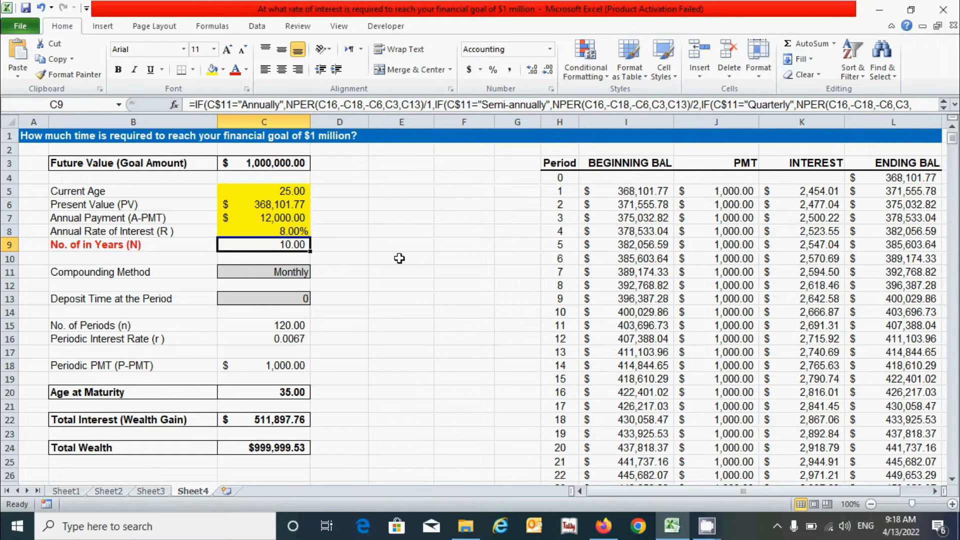
left_click(448, 342)
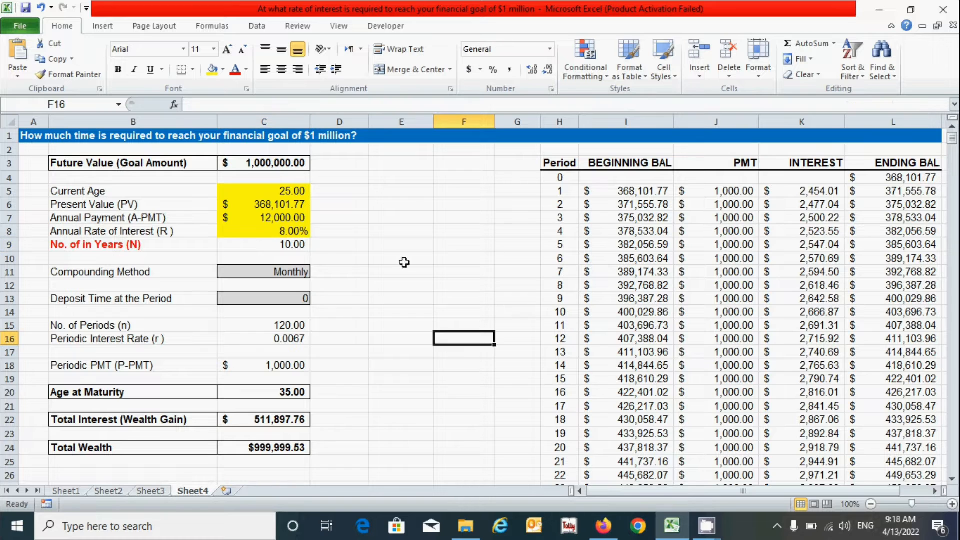
left_click(265, 249)
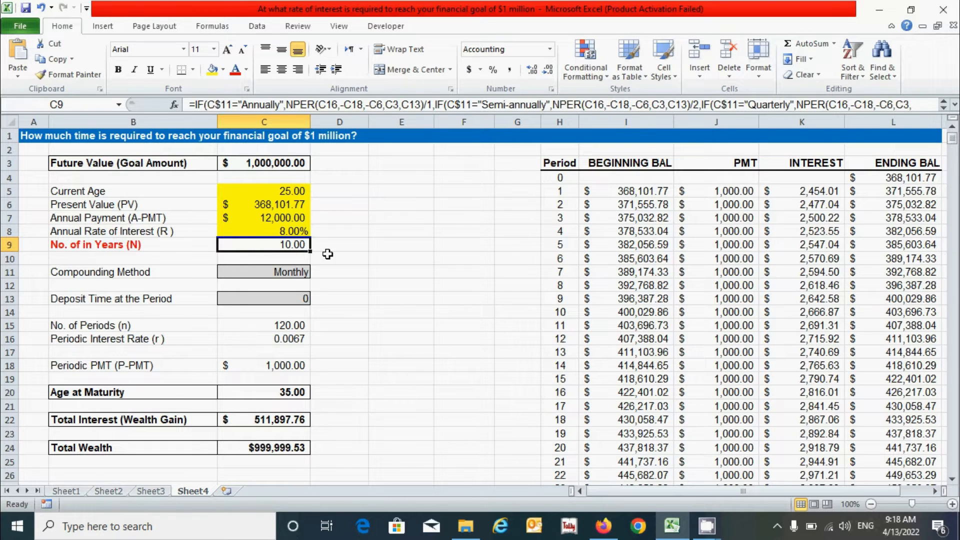
key("ctrl+c")
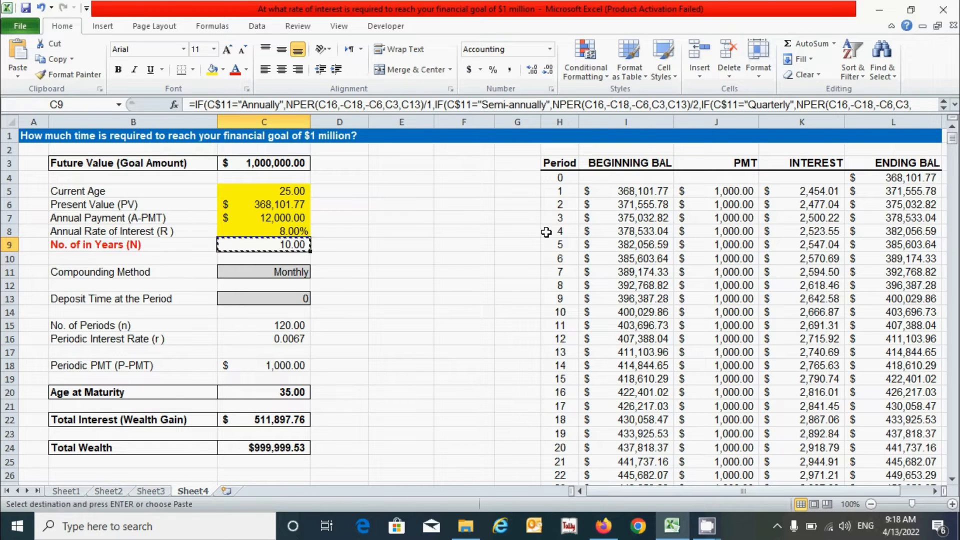
left_click(119, 491)
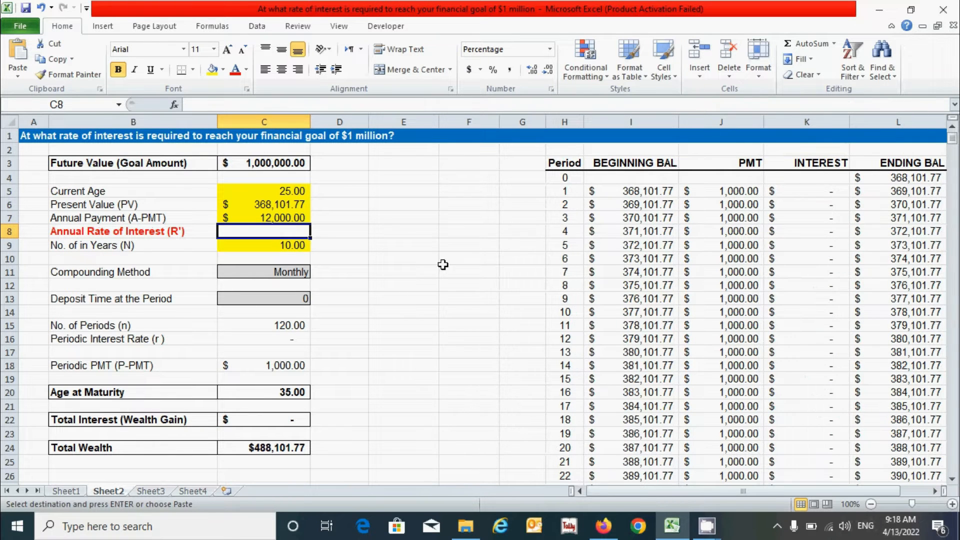
key("ctrl+v")
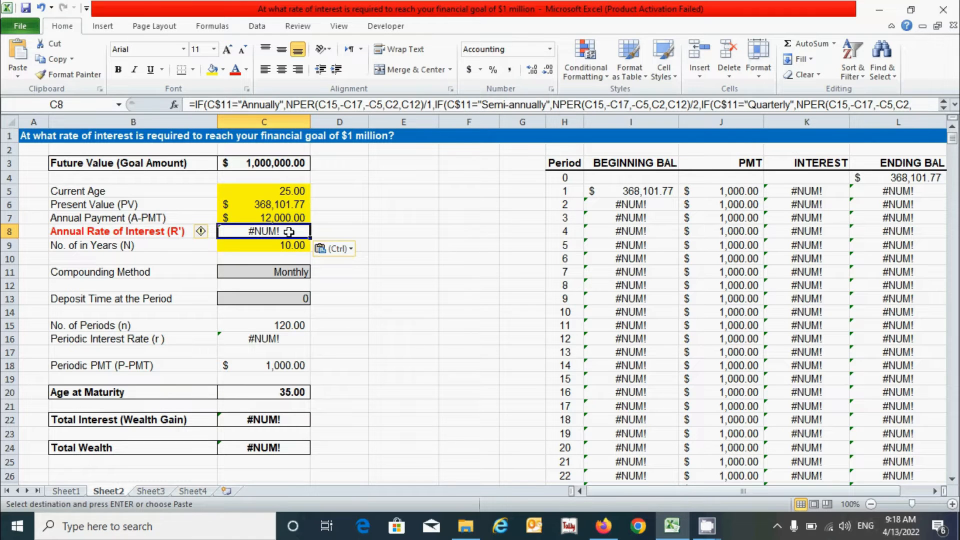
In C8's formula, replace the Annually branch's NPER(C15,-C17,-C5,C2,C12) expression with the opening of a RATE function.
double_click(289, 231)
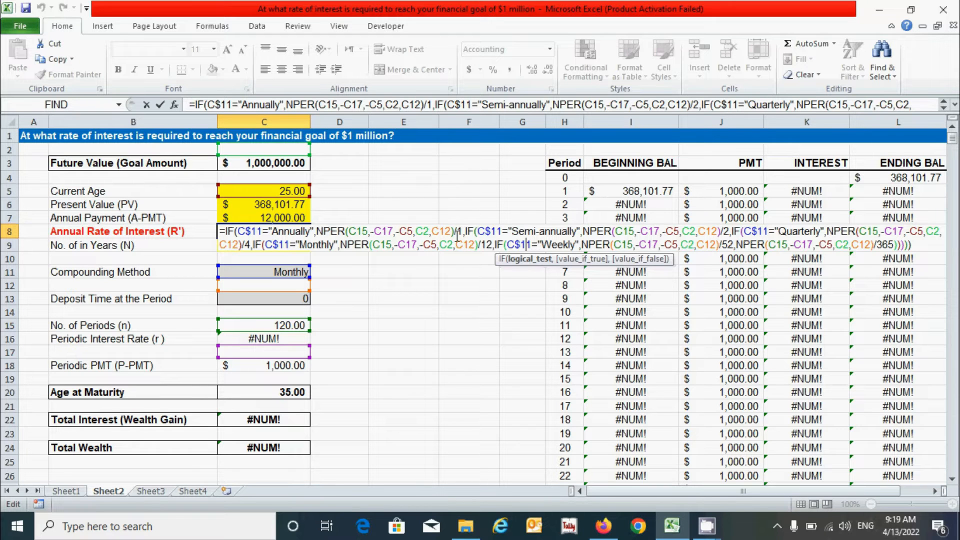
left_click(454, 231)
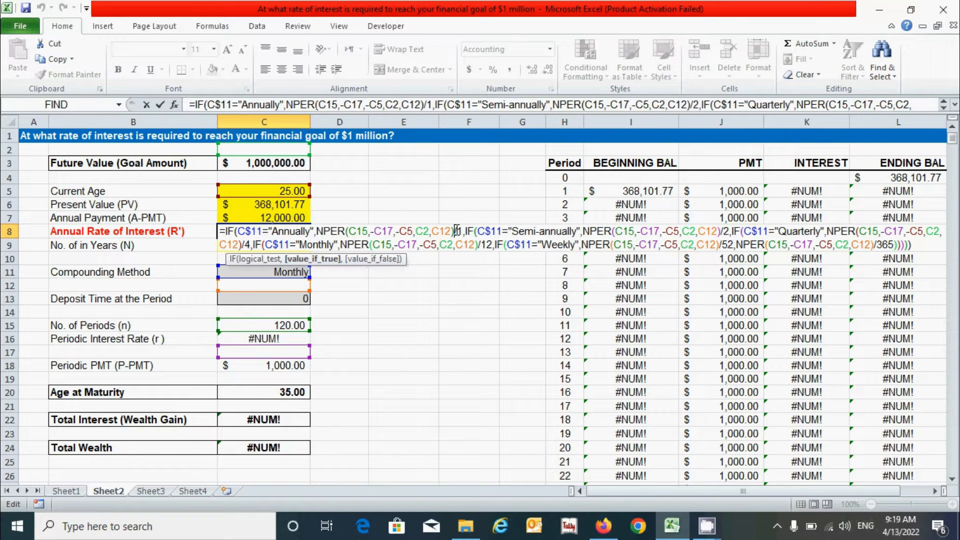
key("shift+Left")
key("shift+Left")
key("shift+Left")
key("shift+Left")
key("shift+Left")
key("shift+Left")
key("shift+Left")
key("shift+Left")
key("shift+Left")
key("shift+Left")
key("shift+Left")
key("shift+Left")
key("shift+Left")
key("shift+Left")
key("shift+Left")
key("shift+Left")
key("shift+Left")
key("shift+Left")
key("shift+Left")
key("shift+Left")
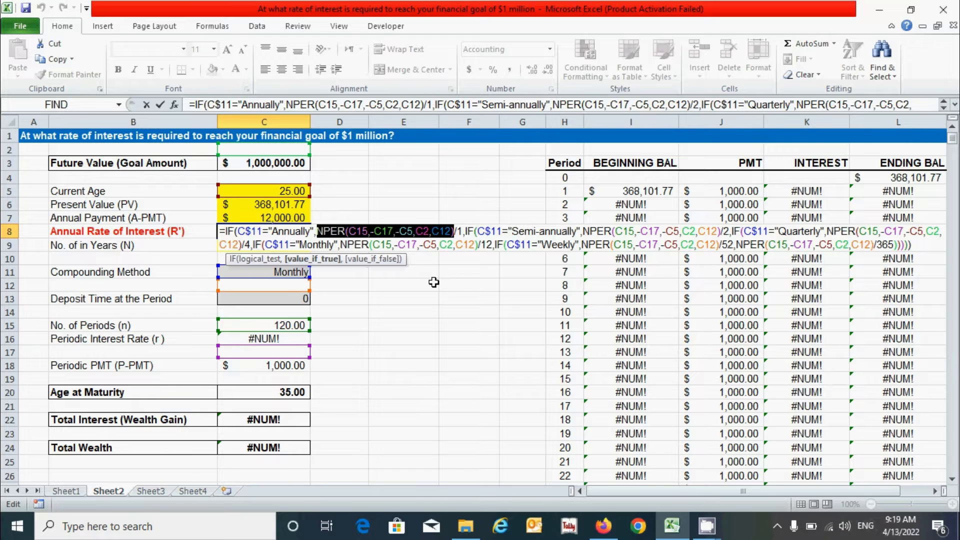
key("Delete")
type("RATE")
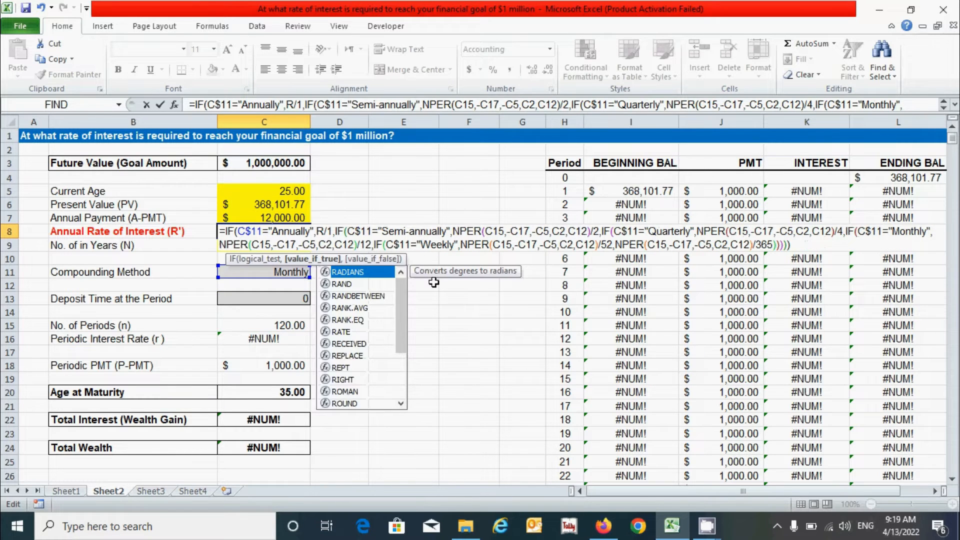
type("(")
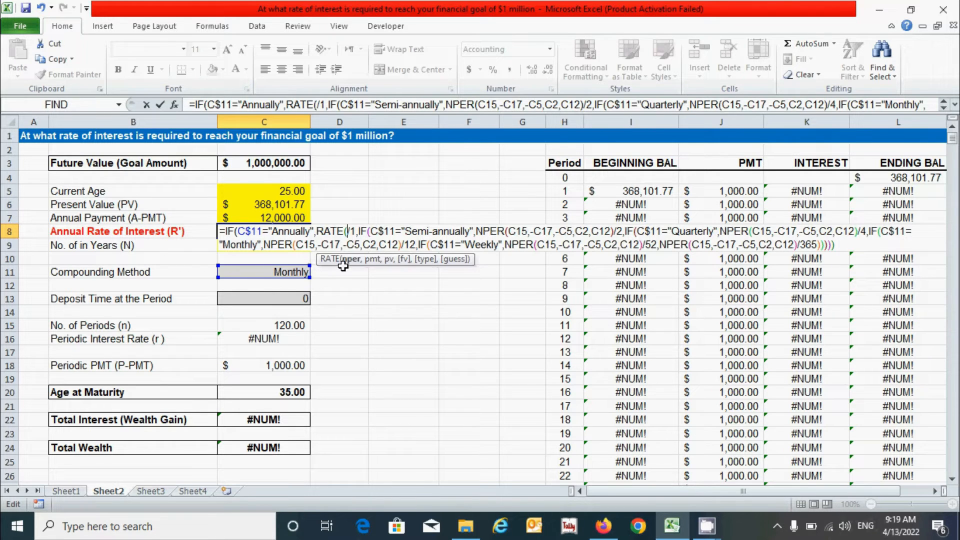
Complete the Annually branch's RATE function with the arguments C15,-C18,-C6,C3,C13 and close its parenthesis.
left_click(264, 328)
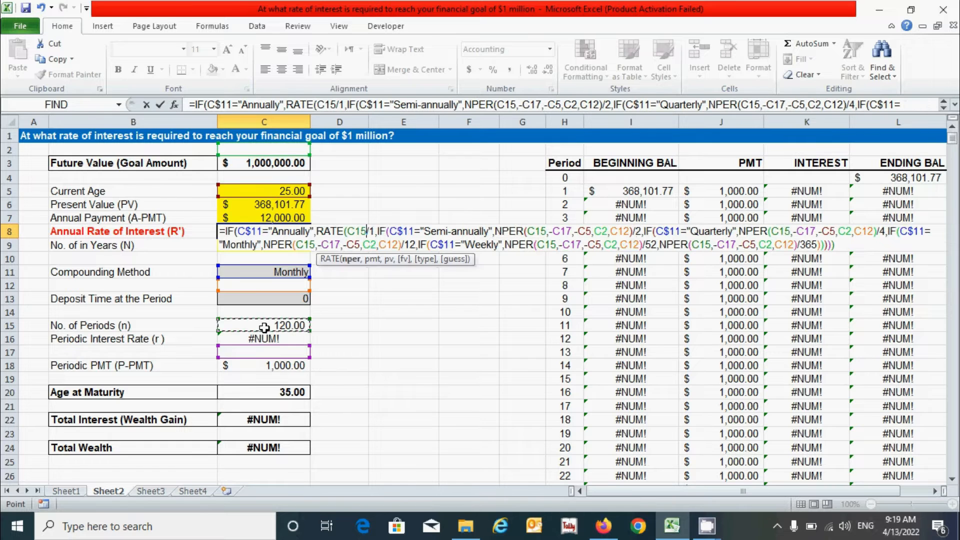
type(",")
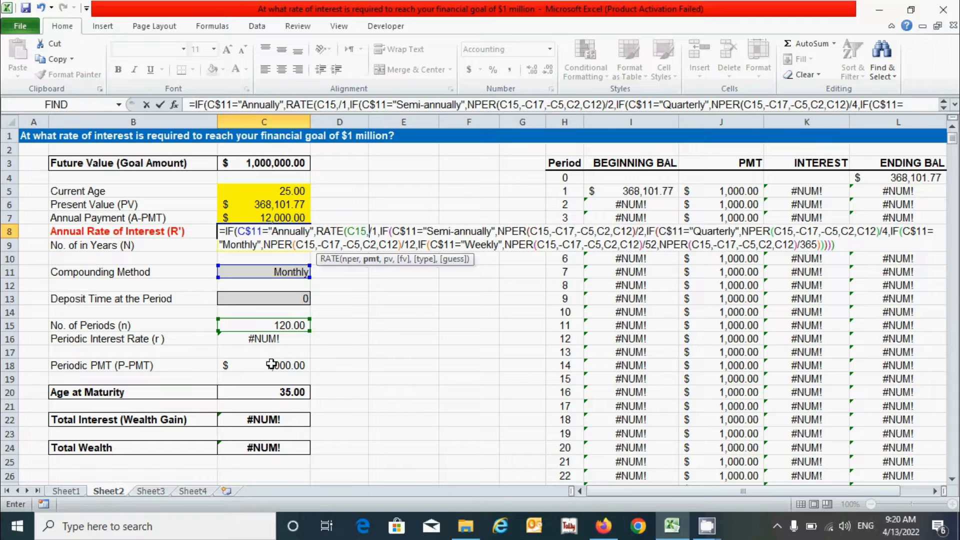
type("-")
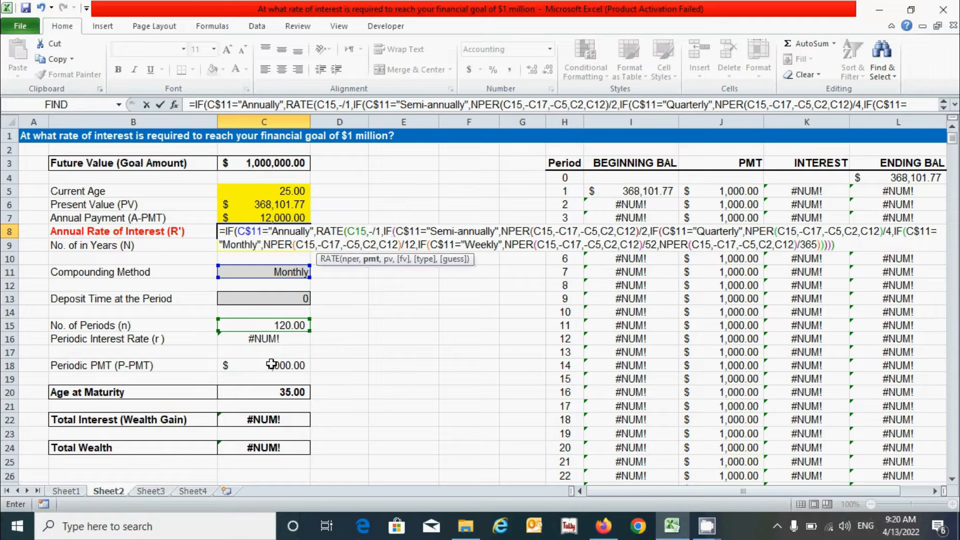
left_click(271, 364)
type(",")
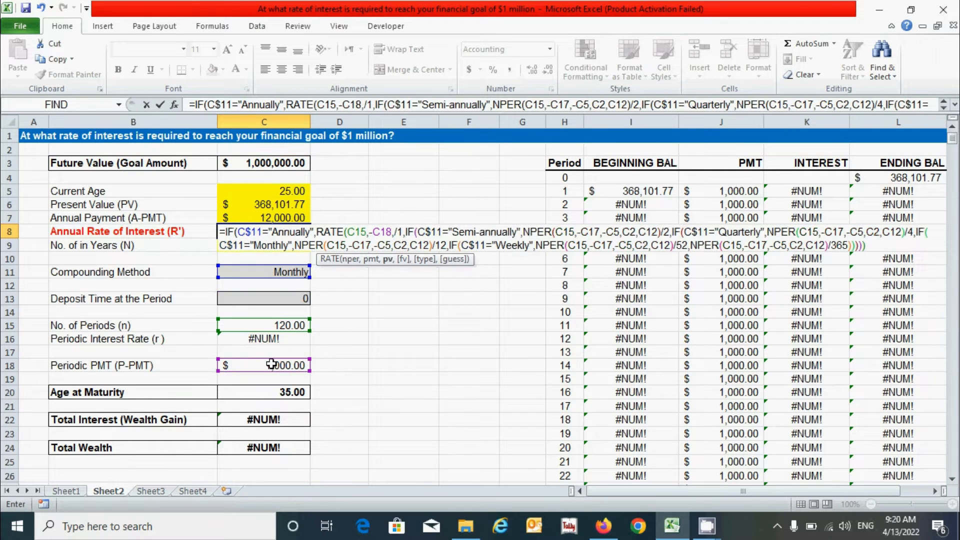
type("-")
left_click(255, 204)
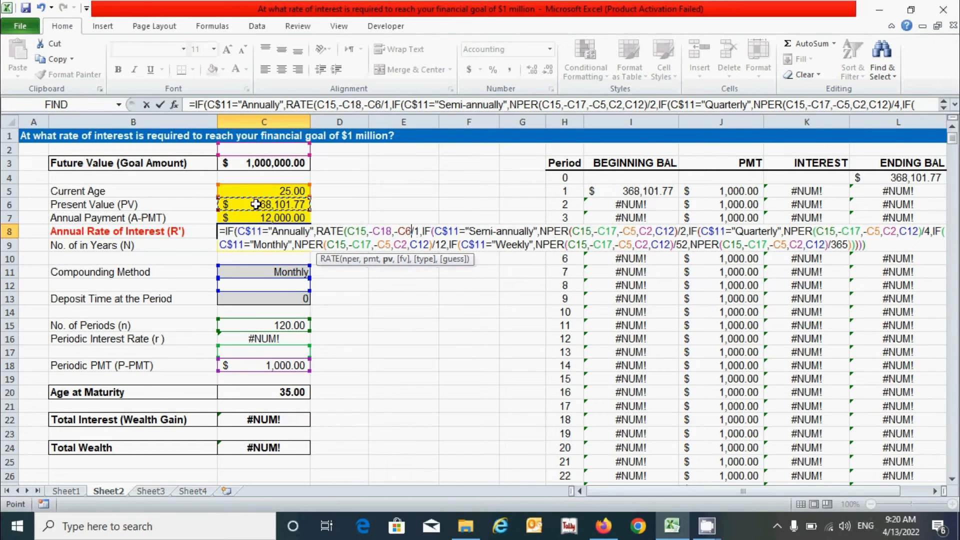
type(",")
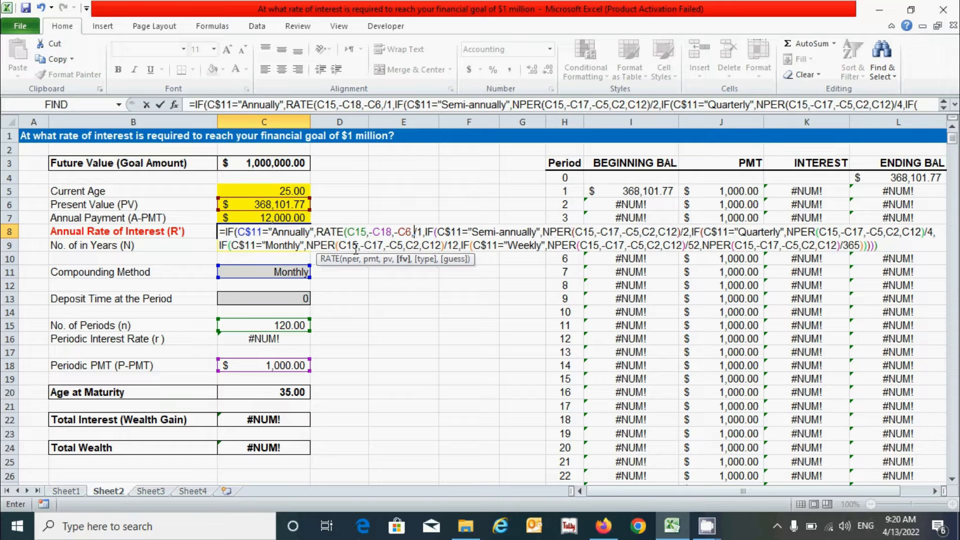
left_click(275, 162)
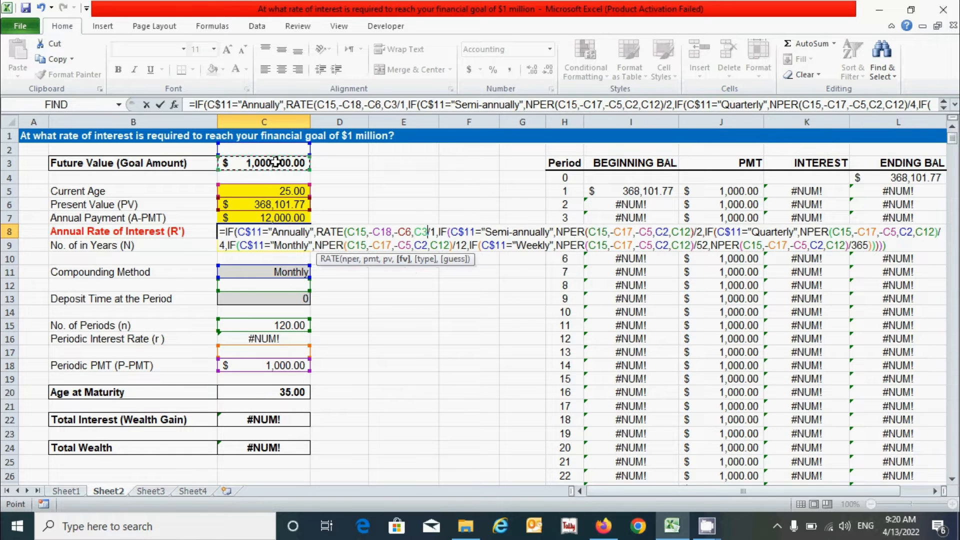
type(",")
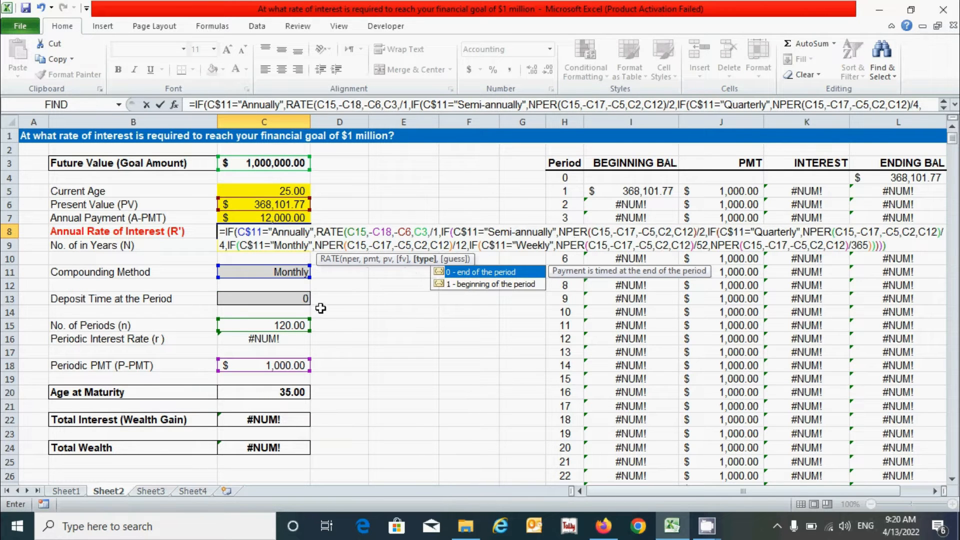
left_click(250, 298)
type(")")
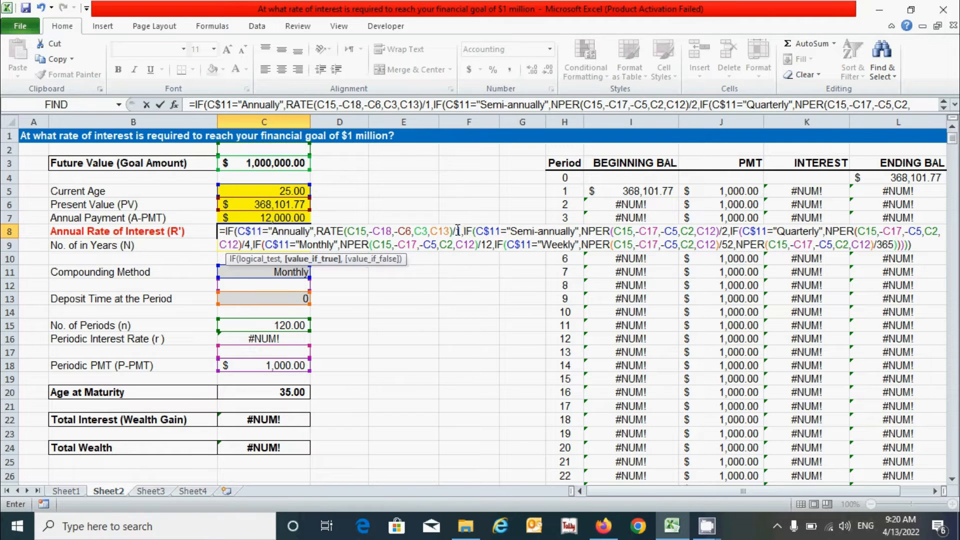
Copy the RATE(C15,-C18,-C6,C3,C13) expression and paste it over the NPER expression in the Semi-annually branch.
left_click(435, 231)
left_click_drag(453, 231, 318, 231)
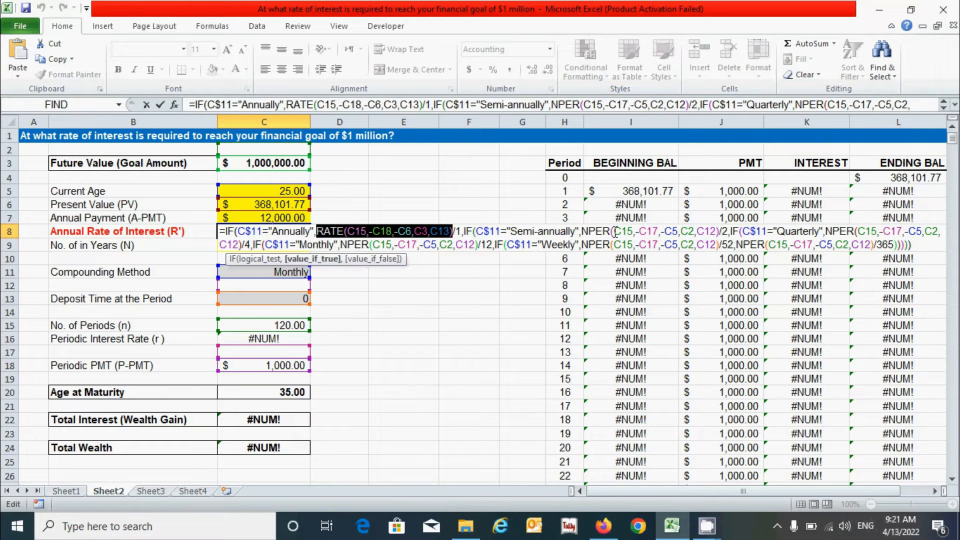
left_click(719, 231)
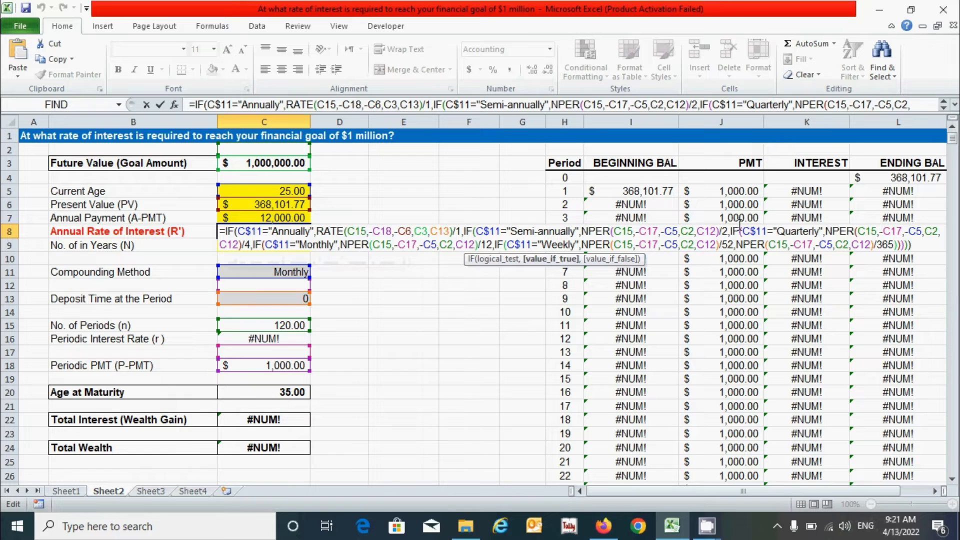
left_click_drag(720, 231, 581, 231)
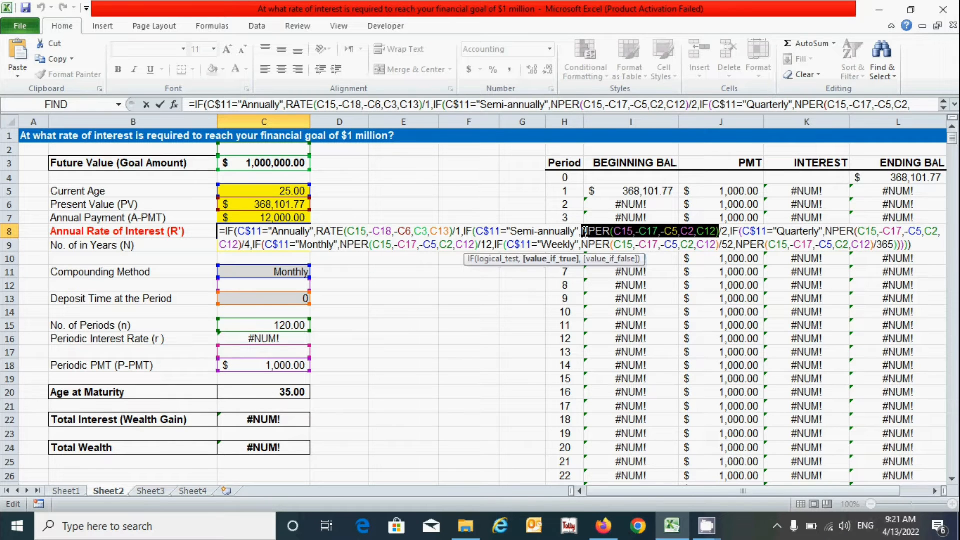
key("Delete")
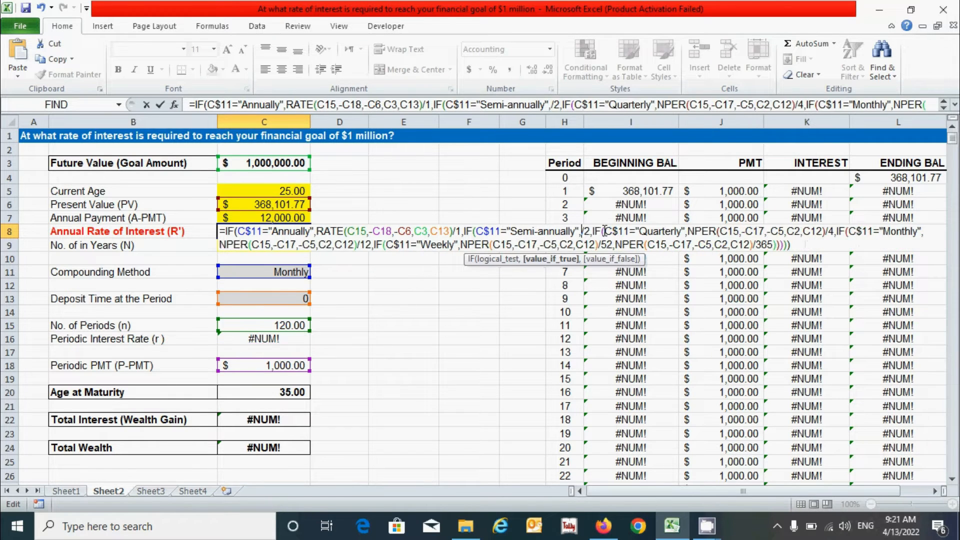
key("ctrl+v")
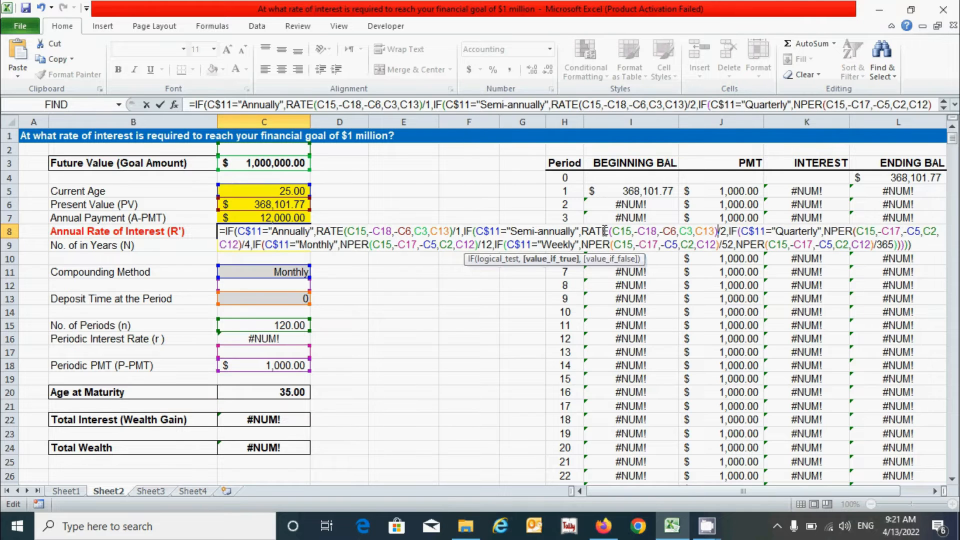
Replace the NPER expressions in the Monthly and Weekly branches with the copied RATE(C15,-C18,-C6,C3,C13) expression.
left_click_drag(478, 245, 339, 244)
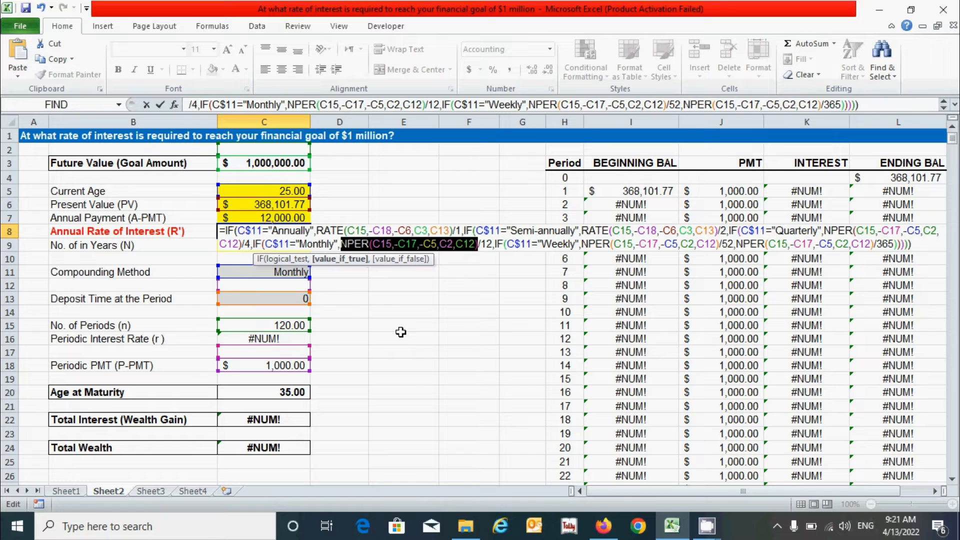
key("Delete")
key("ctrl+v")
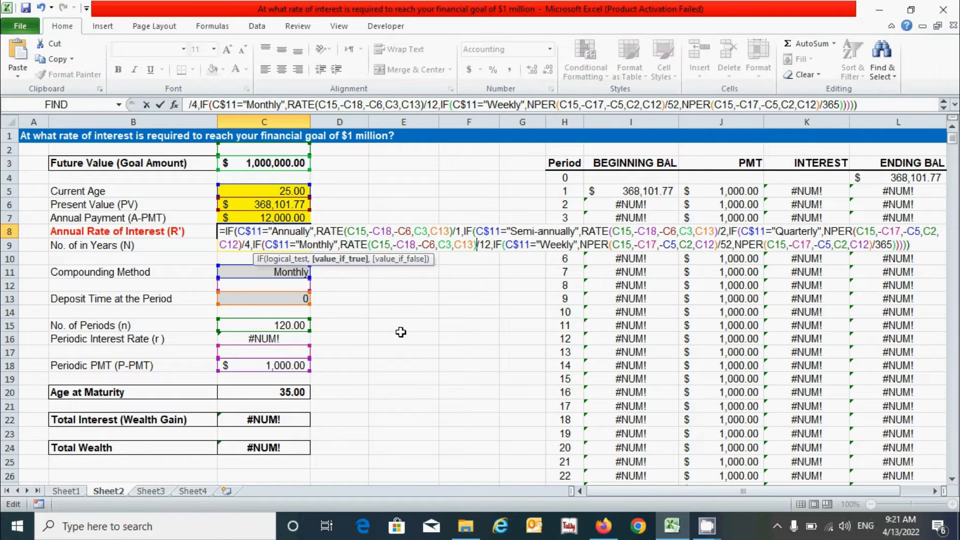
left_click_drag(718, 244, 583, 243)
key("Delete")
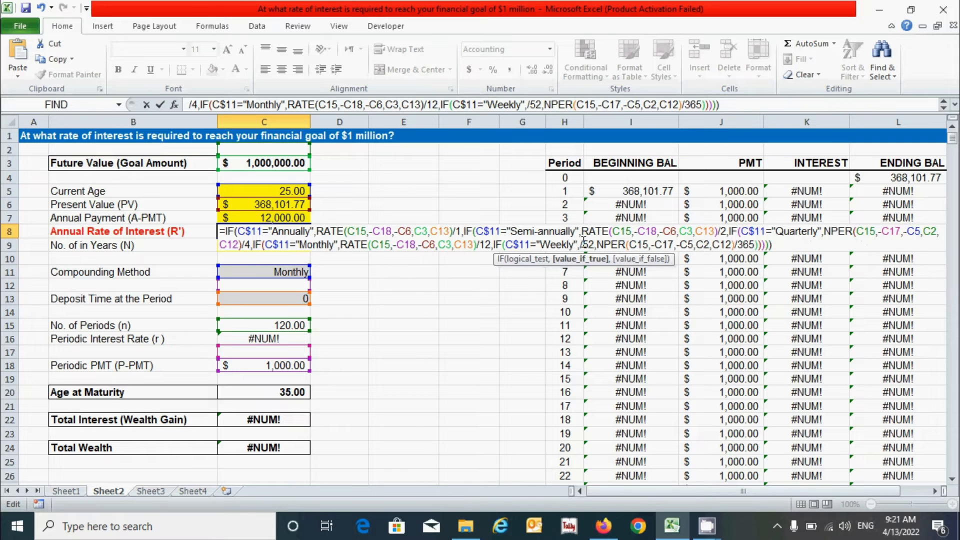
key("ctrl+v")
Replace the NPER expressions in the final /365 branch and the Quarterly branch with the copied RATE expression.
left_click_drag(872, 244, 734, 245)
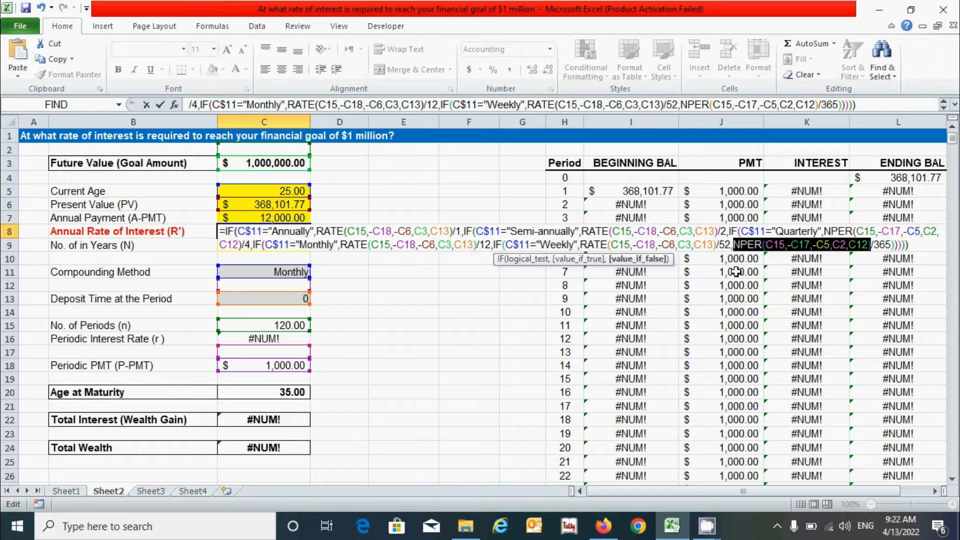
key("Delete")
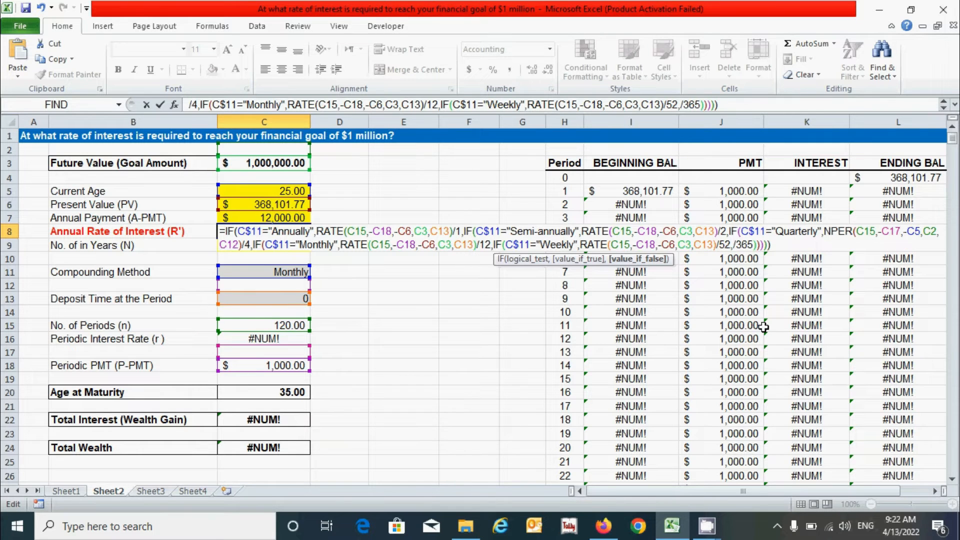
key("ctrl+v")
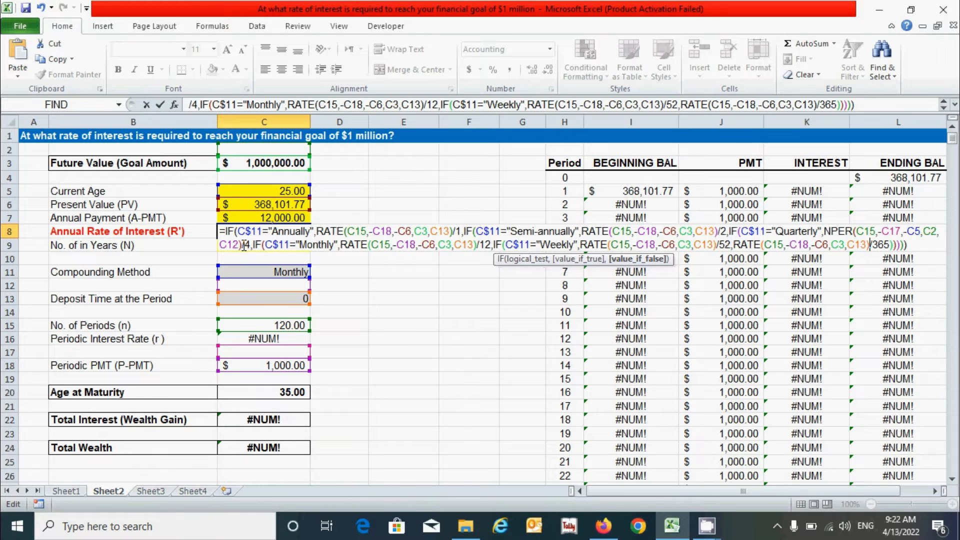
left_click_drag(244, 246, 825, 233)
key("Delete")
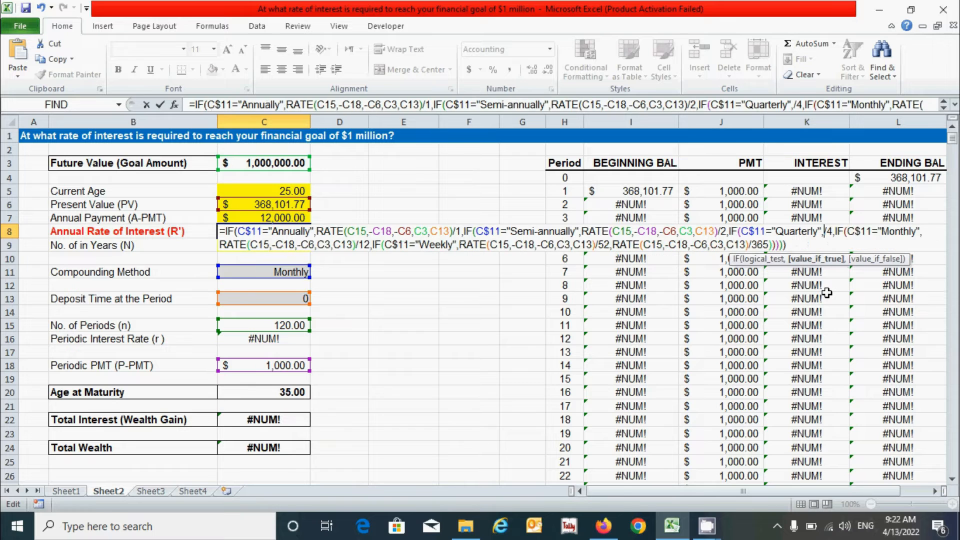
key("ctrl+v")
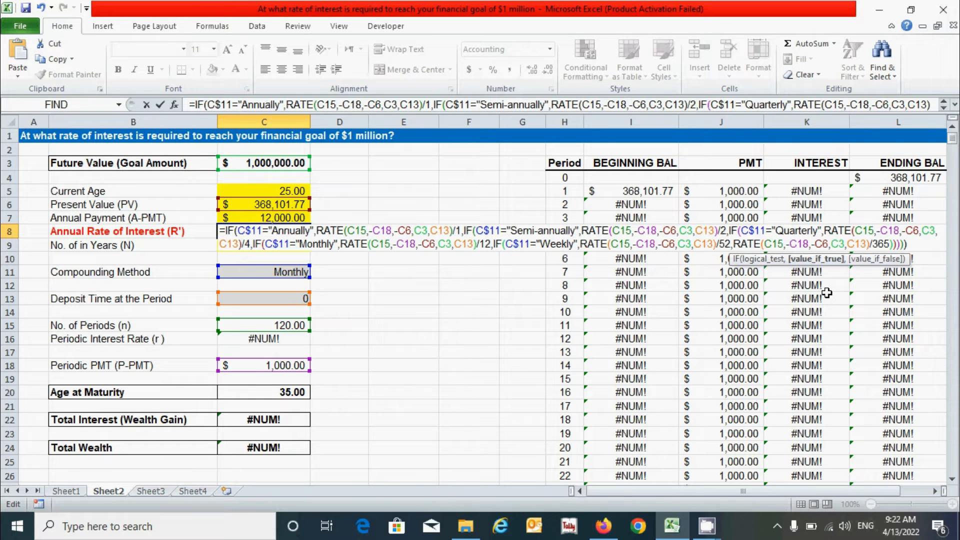
Change the division to multiplication in C8's first two branches, making the Annually factor *1 and the Semi-annually factor *2.
left_click(462, 232)
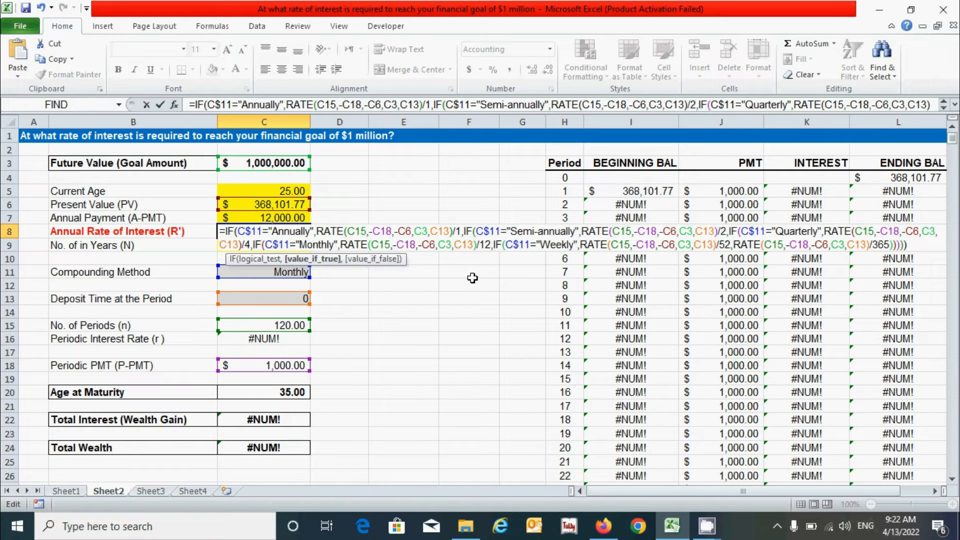
key("BackSpace")
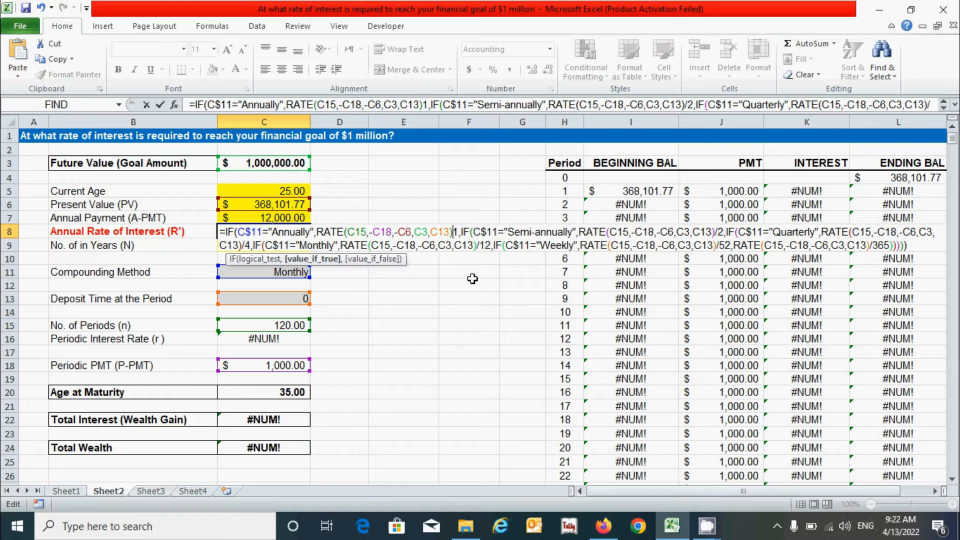
type("*")
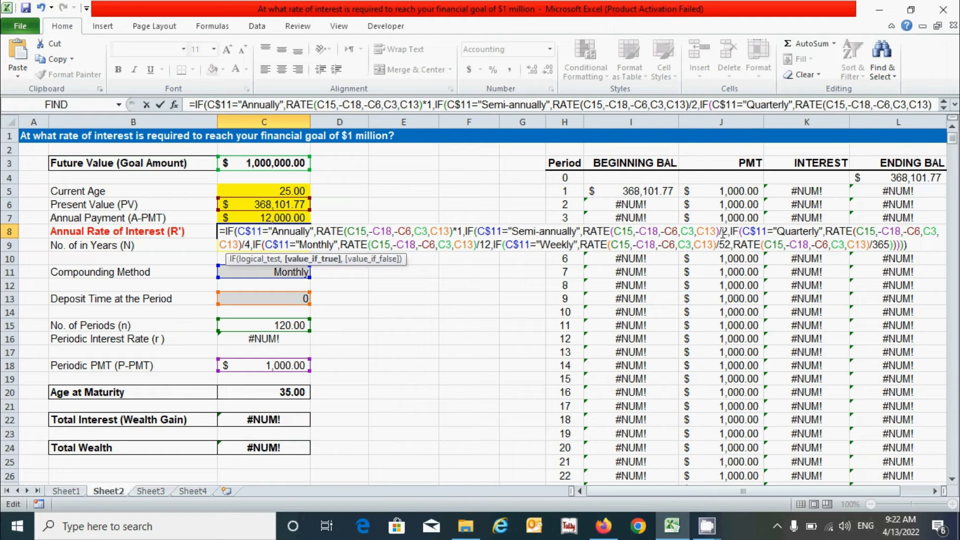
left_click(723, 233)
key("BackSpace")
type("*")
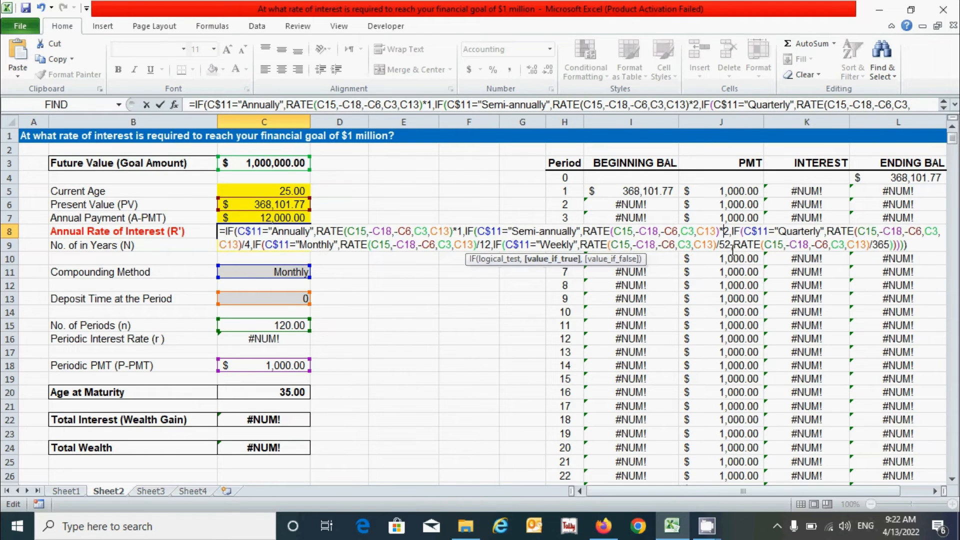
Change the division to multiplication in the Quarterly and Monthly branches, giving RATE(...)*4 and RATE(...)*12.
left_click(241, 247)
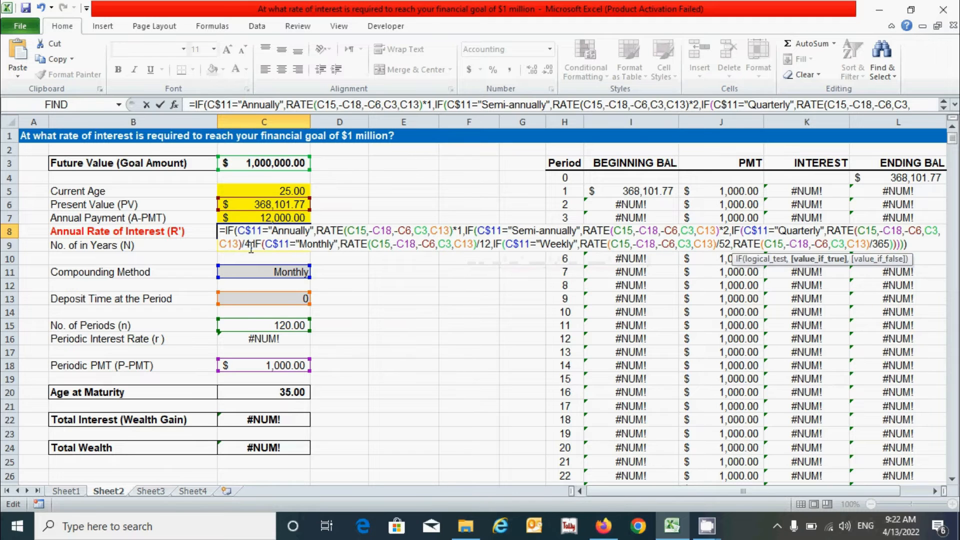
key("BackSpace")
type("*")
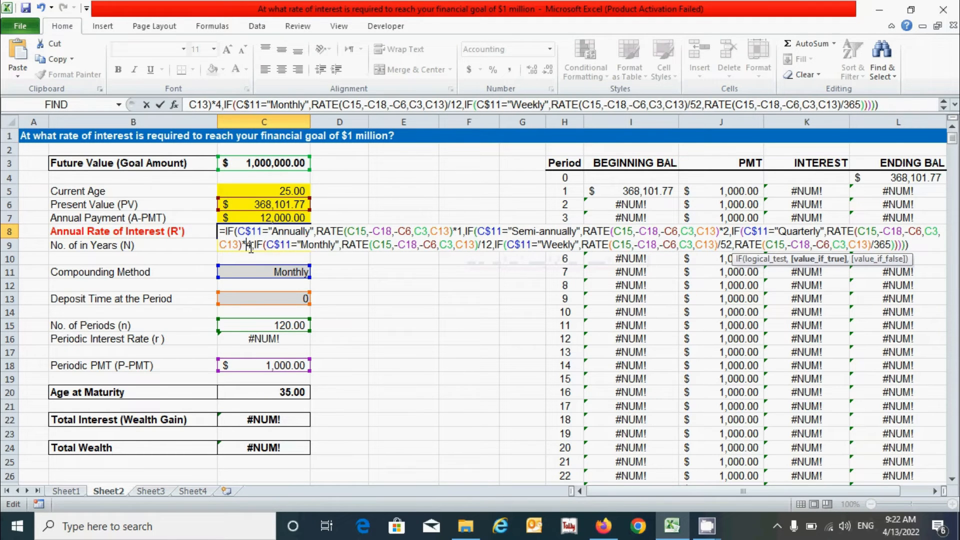
left_click(482, 246)
key("BackSpace")
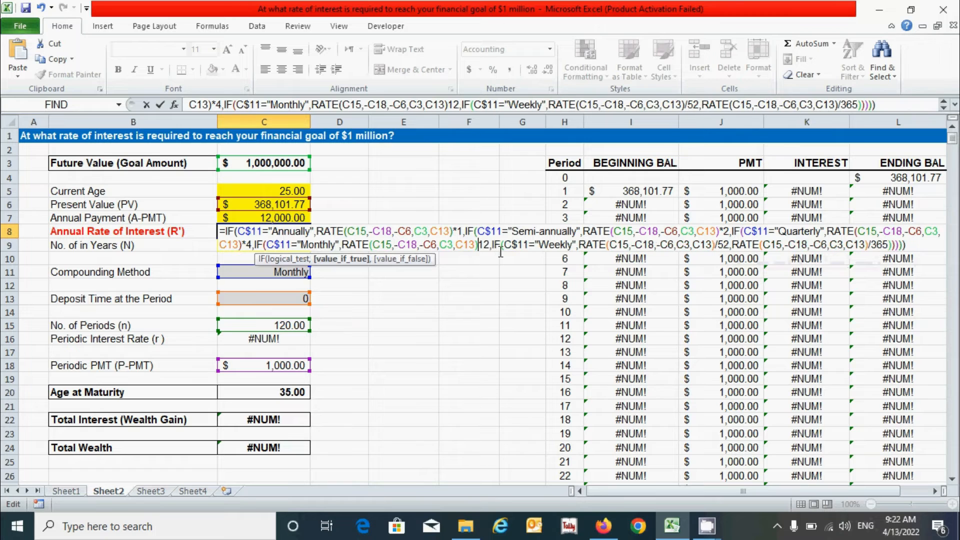
type("*")
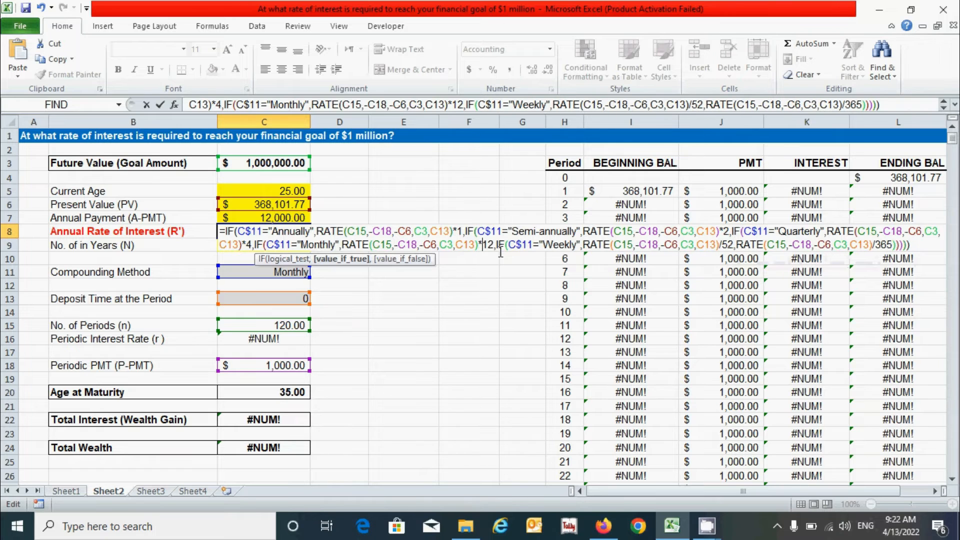
Change the division to multiplication in the Weekly branch (*52) and the final branch (*365), and commit the C8 formula.
left_click(723, 245)
key("BackSpace")
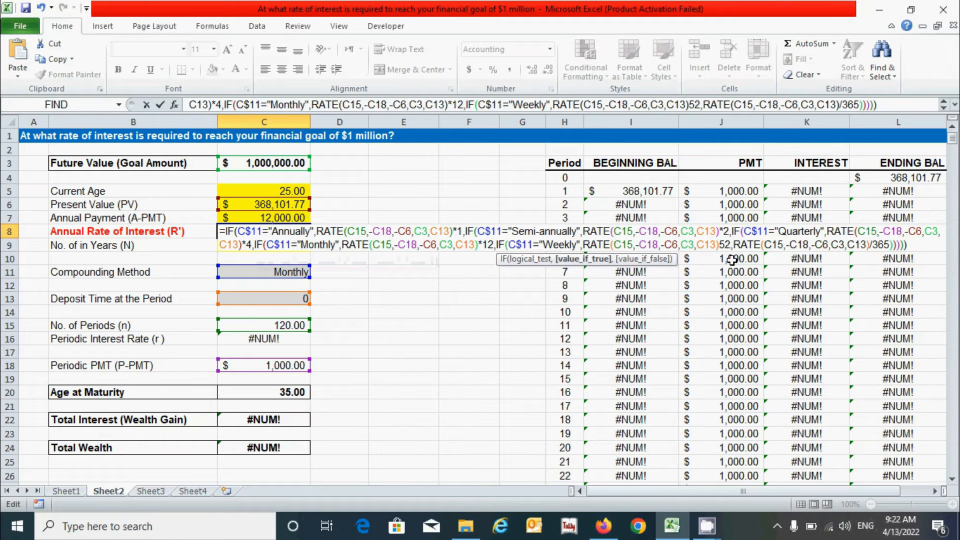
type("*")
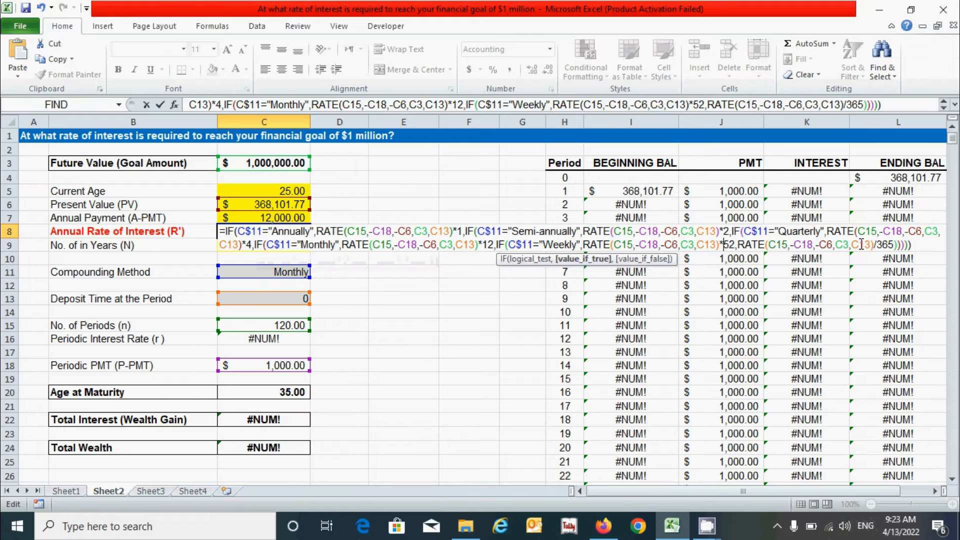
left_click(880, 244)
key("BackSpace")
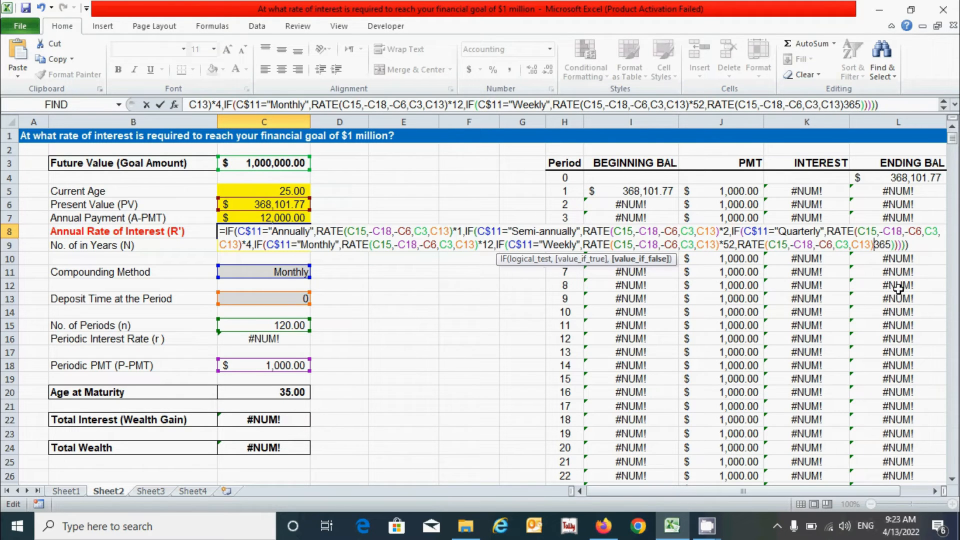
type("*")
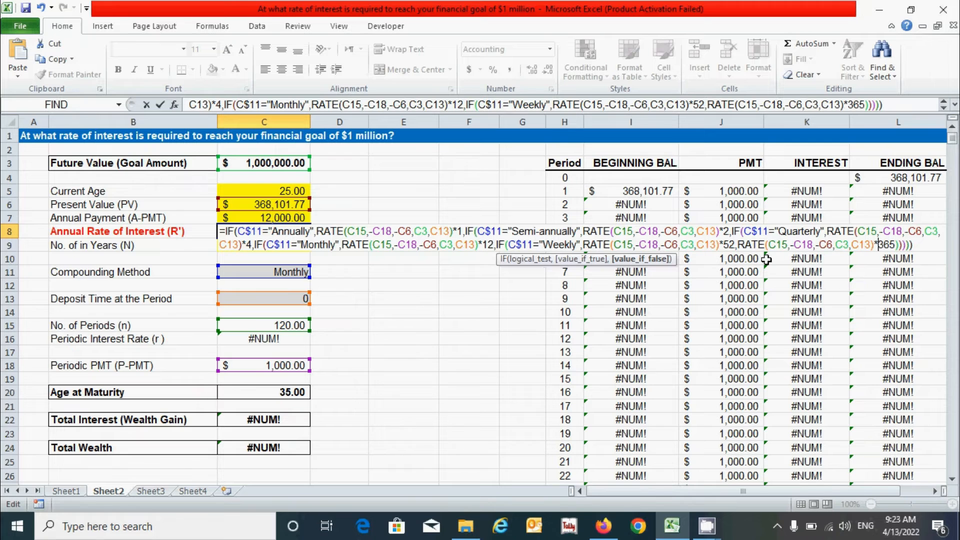
left_click(920, 247)
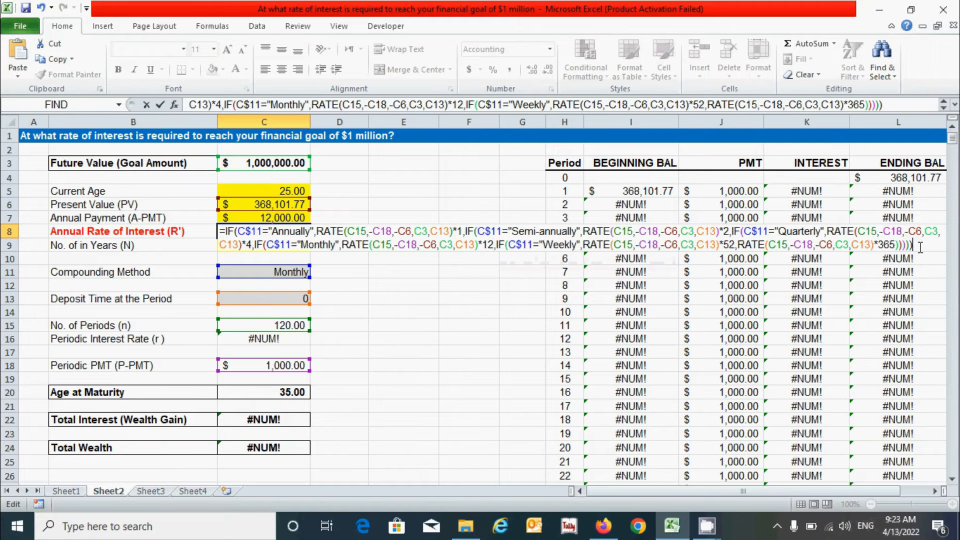
key("Return")
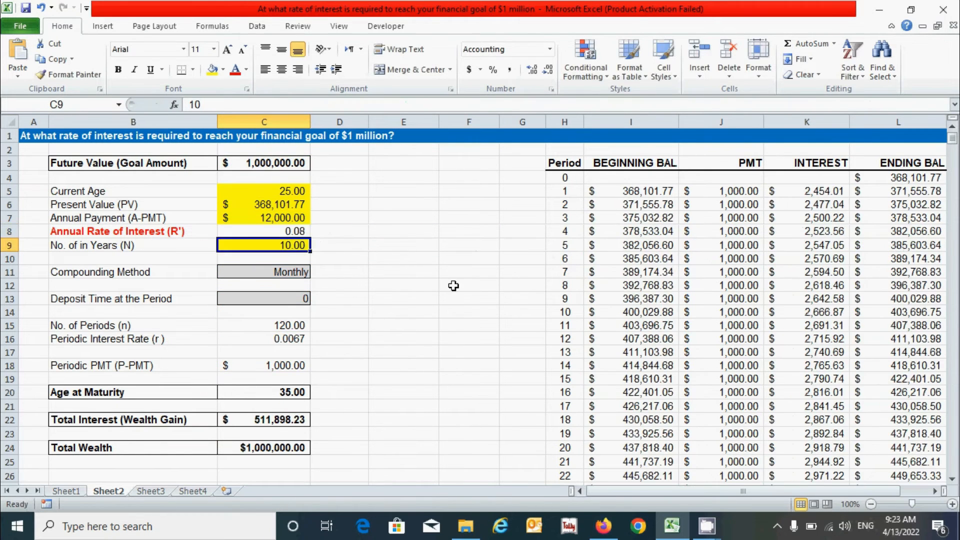
Format the annual rate in C8 as a percentage with two decimal places in bold red text.
left_click(290, 230)
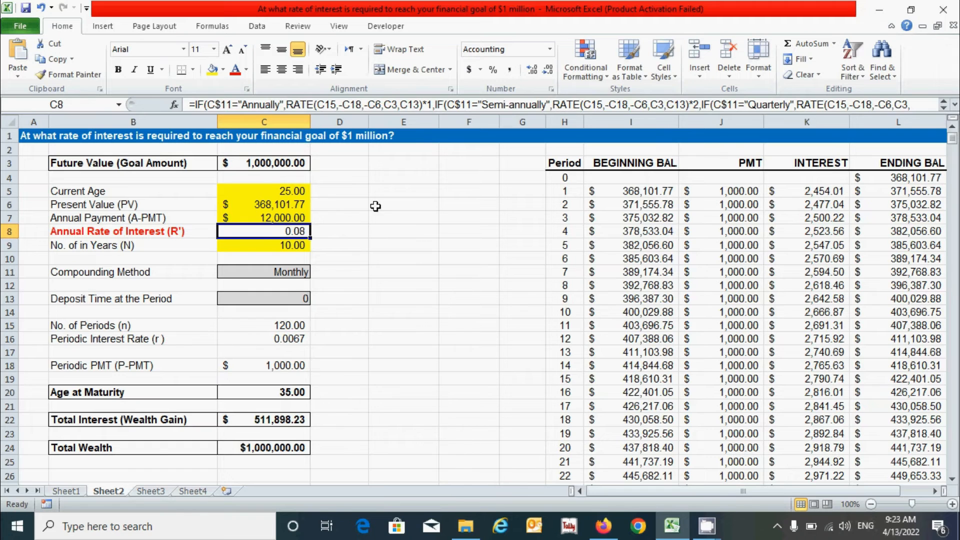
left_click(493, 74)
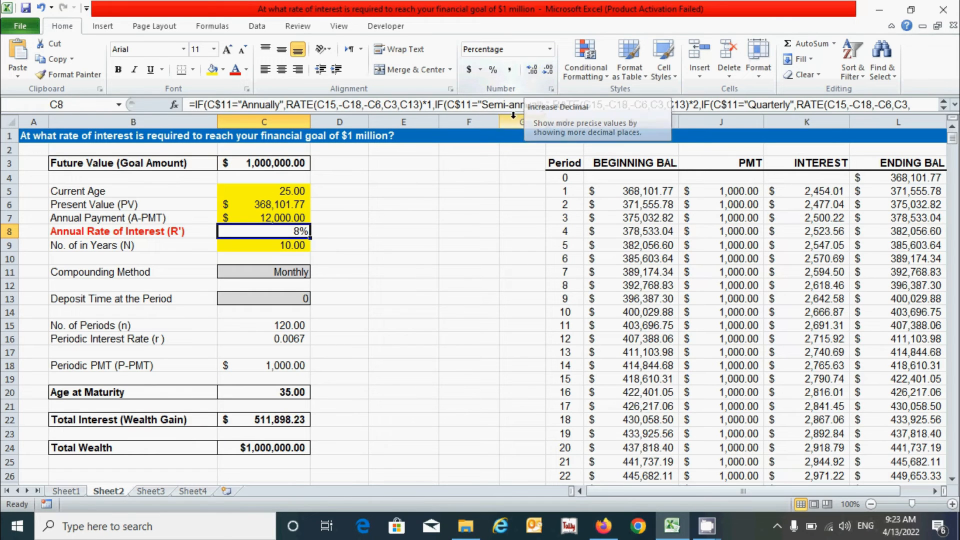
left_click(530, 71)
left_click(530, 71)
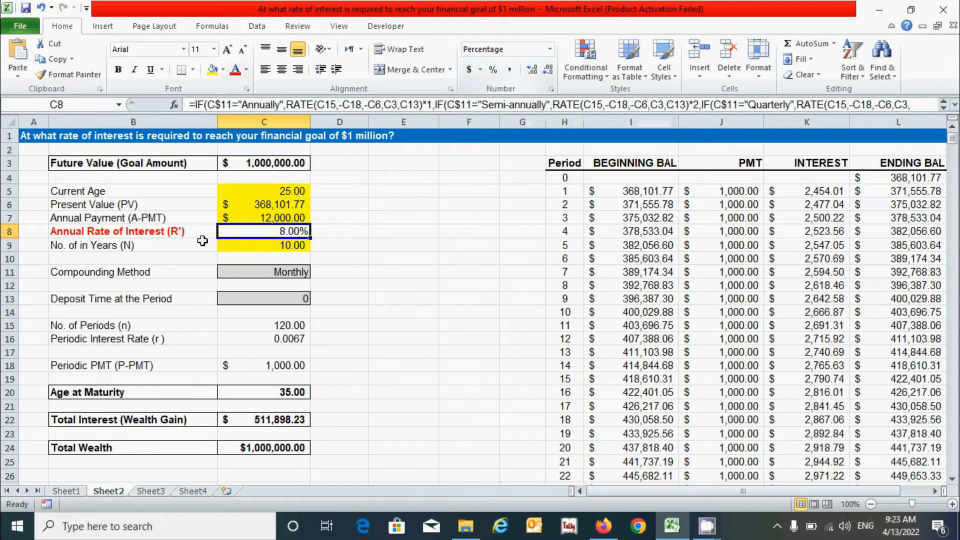
left_click(238, 75)
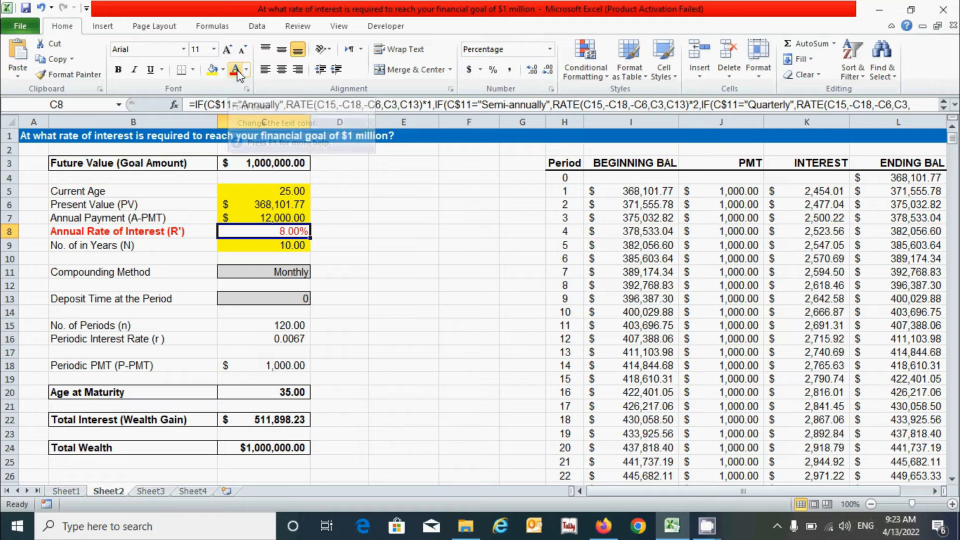
key("ctrl+b")
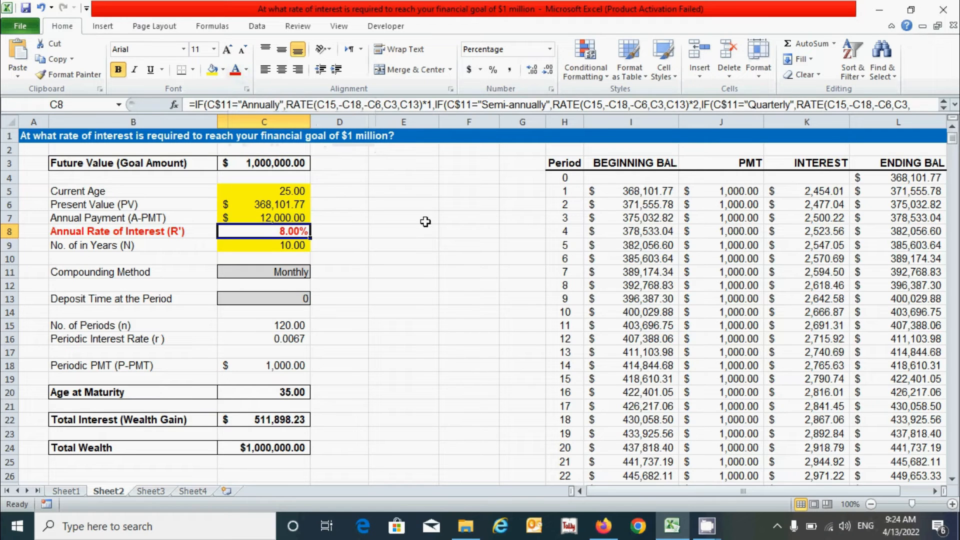
Compare the annual rate in Sheet2's C8 with the rate in Sheet4's C8, and return to Sheet2.
left_click(443, 297)
left_click(440, 379)
left_click(264, 232)
left_click(363, 292)
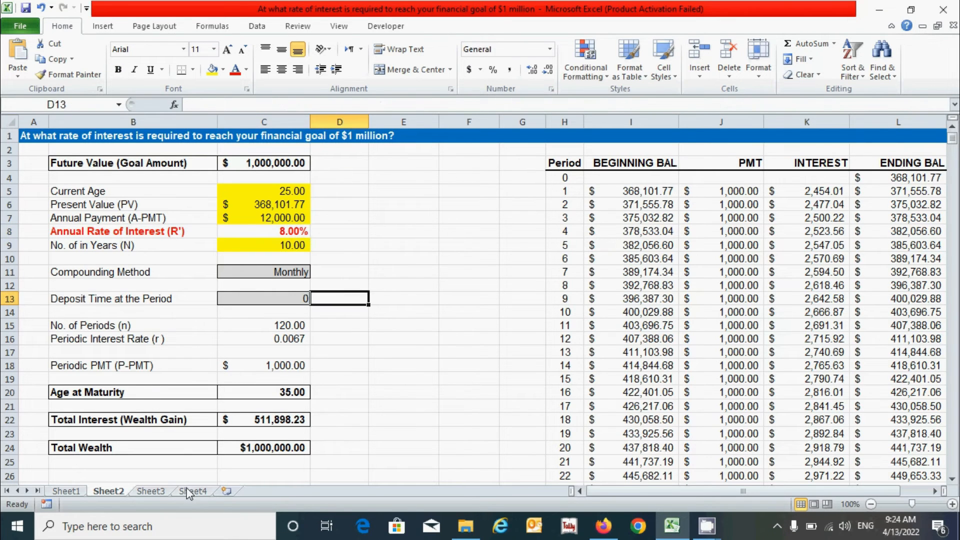
left_click(193, 490)
left_click(277, 232)
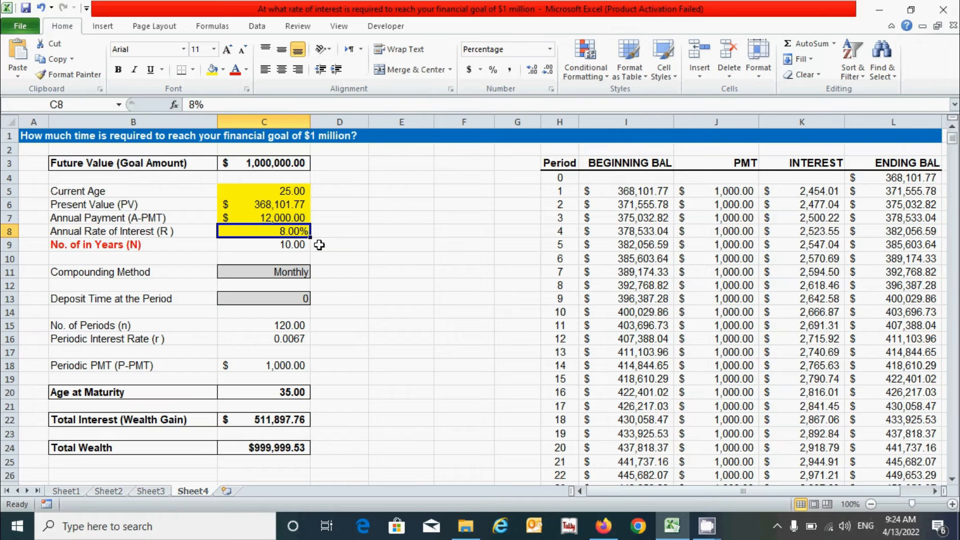
left_click(109, 490)
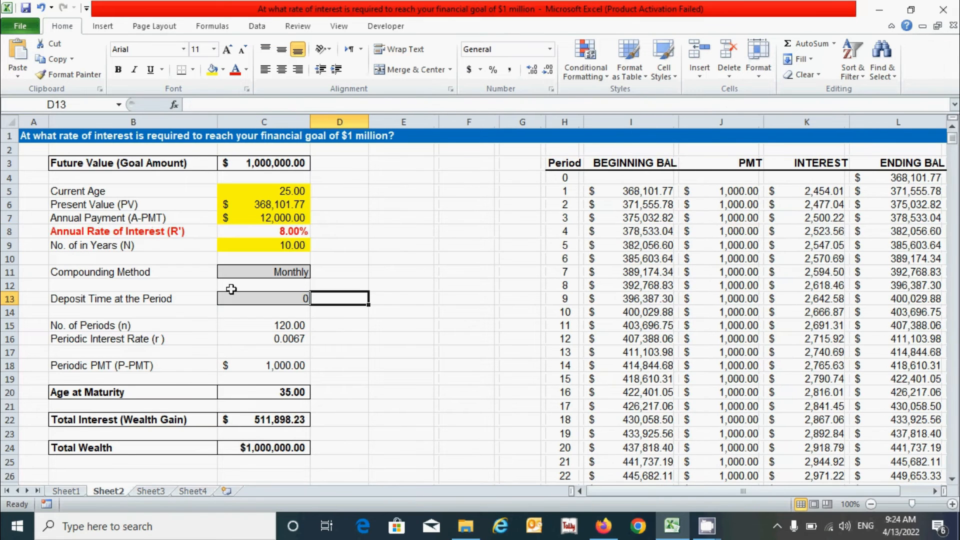
left_click(381, 260)
left_click(295, 232)
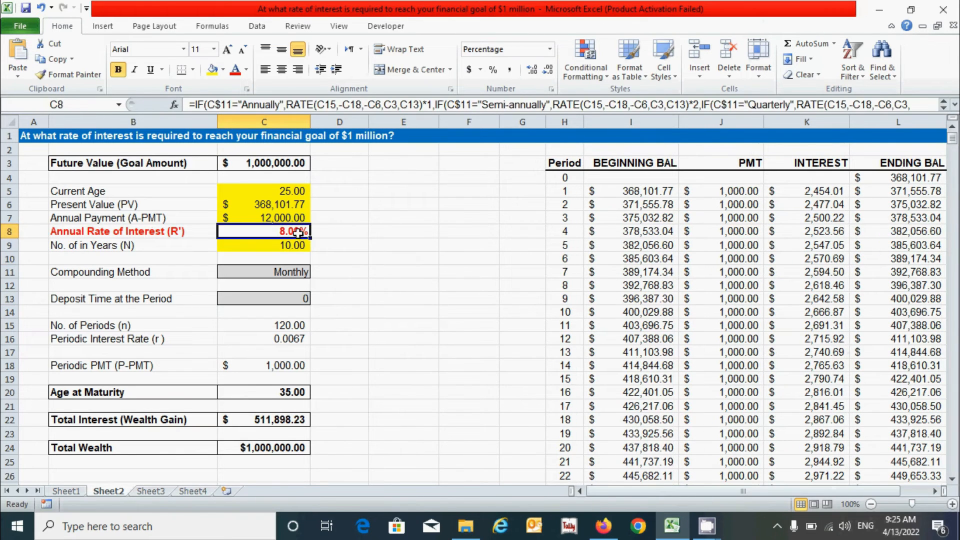
Test the rate formula by switching the compounding method in C11 to Annually, Semi-Annually and Quarterly in turn.
left_click(272, 273)
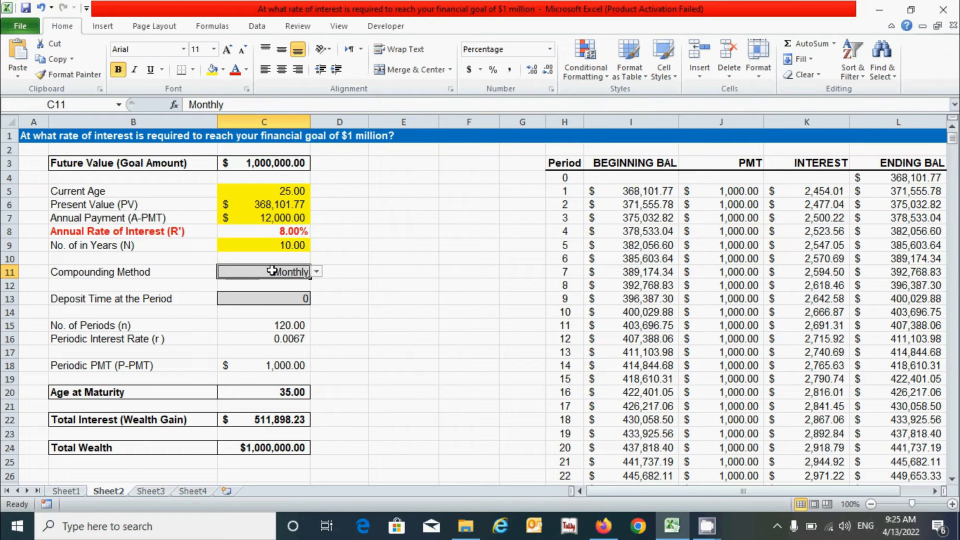
left_click(317, 272)
left_click(240, 286)
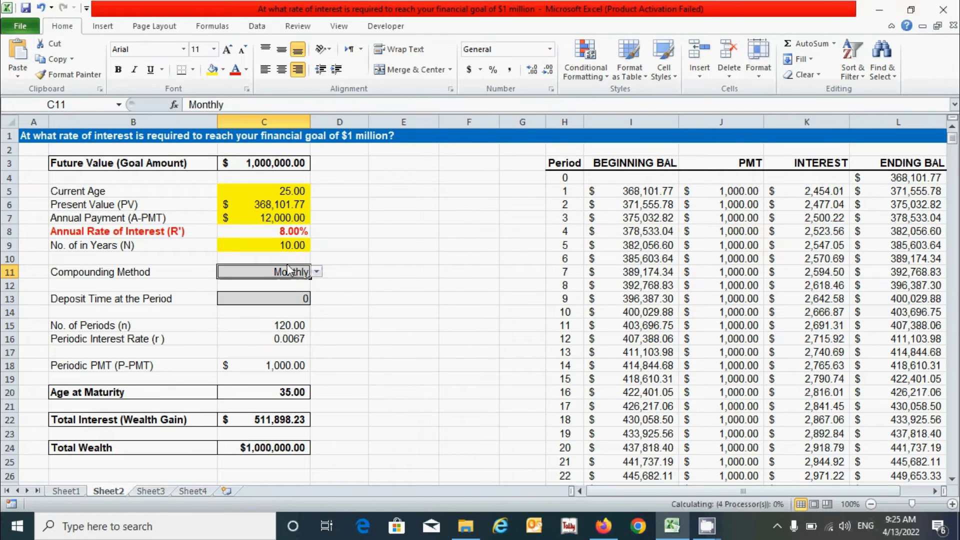
left_click(317, 272)
left_click(245, 292)
left_click(317, 271)
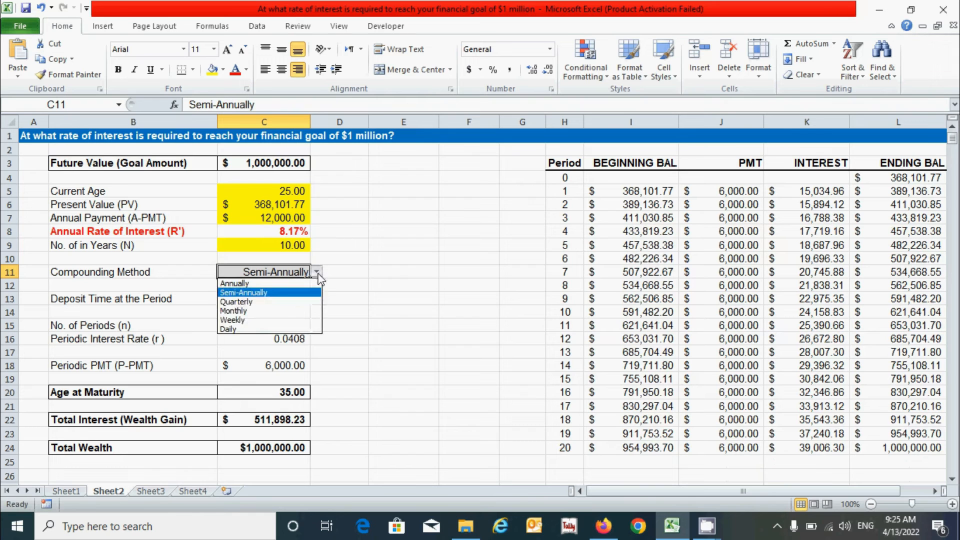
left_click(245, 299)
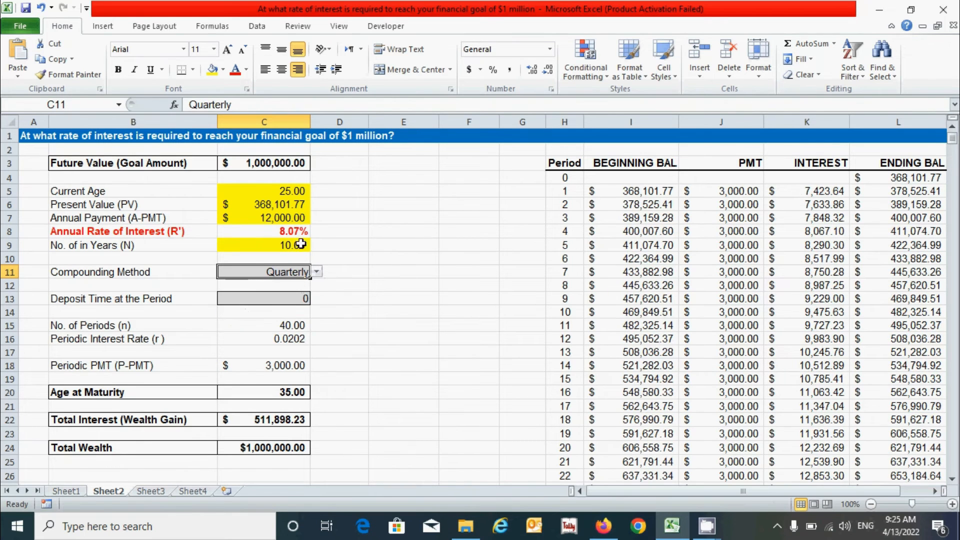
Switch the compounding method in C11 to Monthly, Weekly and finally Daily to test the remaining formula branches.
left_click(317, 272)
left_click(253, 305)
left_click(317, 271)
left_click(289, 322)
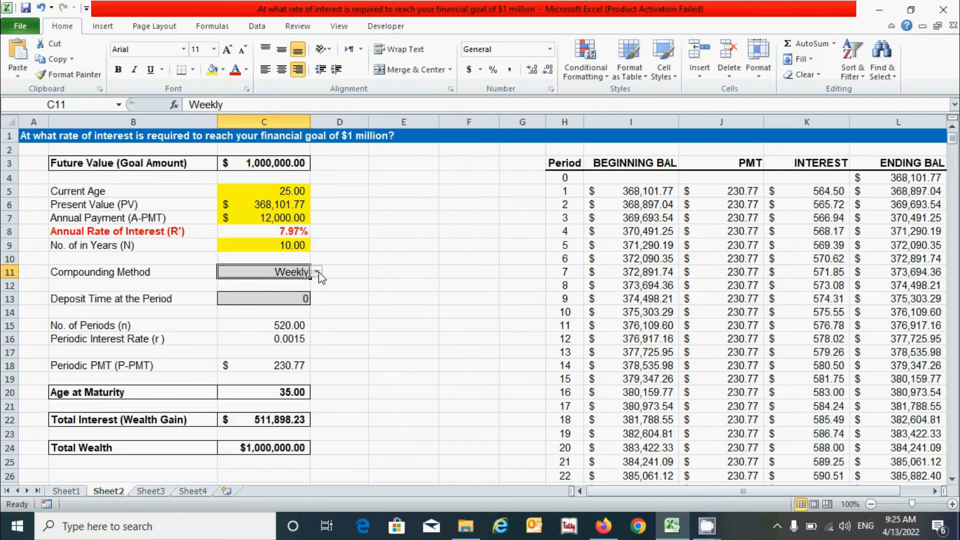
left_click(317, 272)
left_click(273, 333)
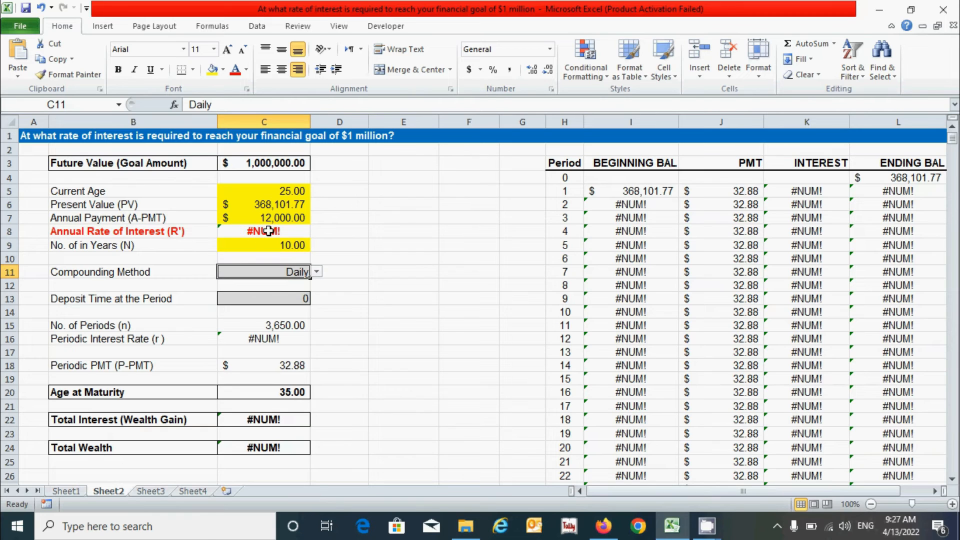
Set the number of years in C9 to 1 and check the annual rate in C8.
left_click(292, 232)
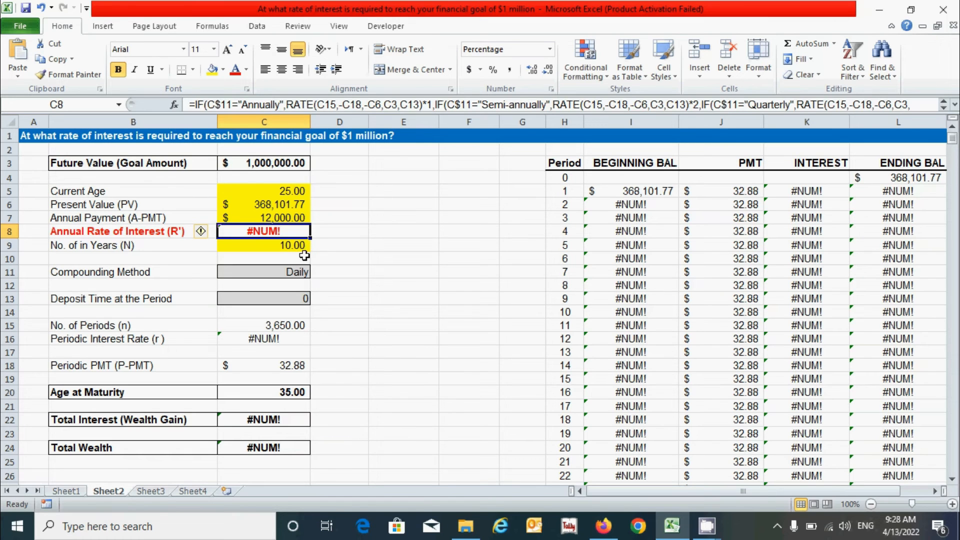
left_click(288, 248)
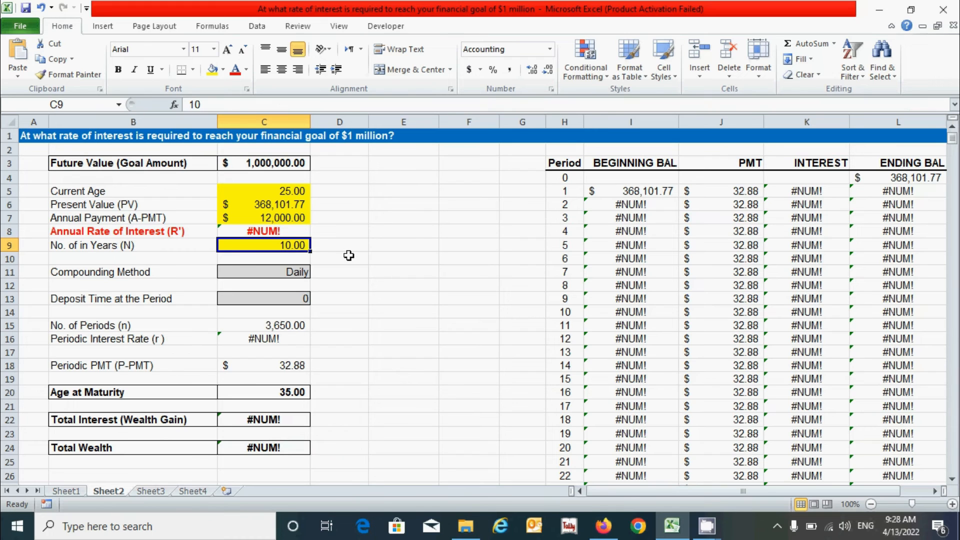
type("1")
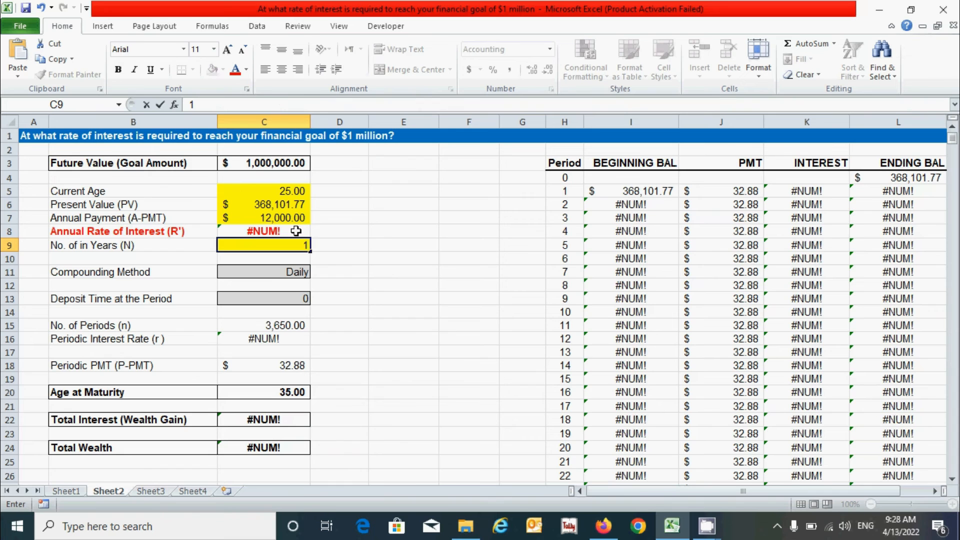
key("Return")
left_click(245, 230)
left_click(304, 246)
left_click(304, 233)
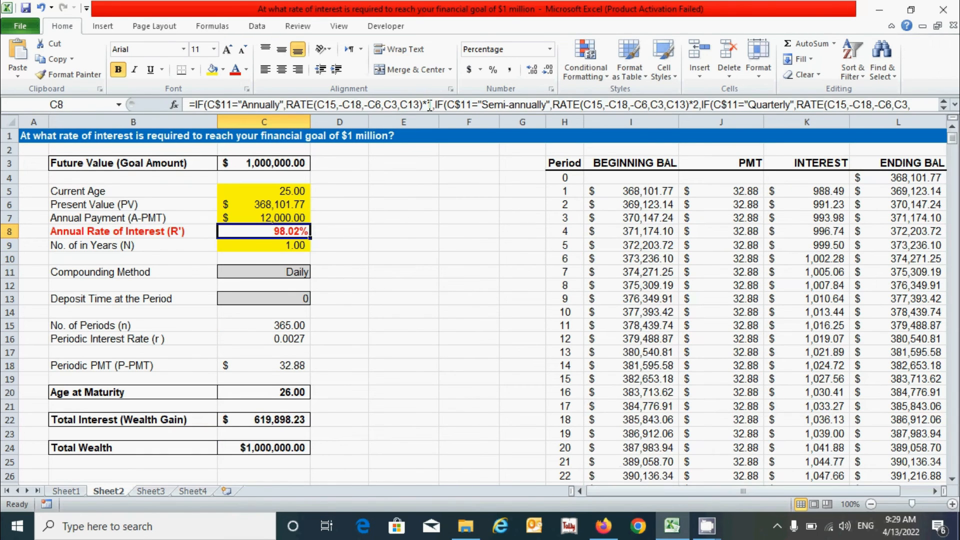
Test the rate formula with the number of years in C9 set to 2.
left_click(298, 245)
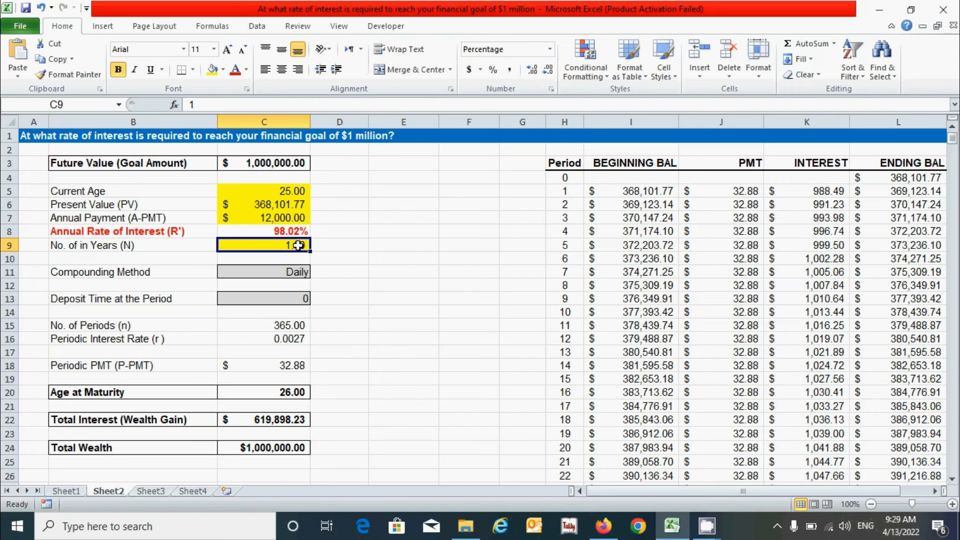
type("2")
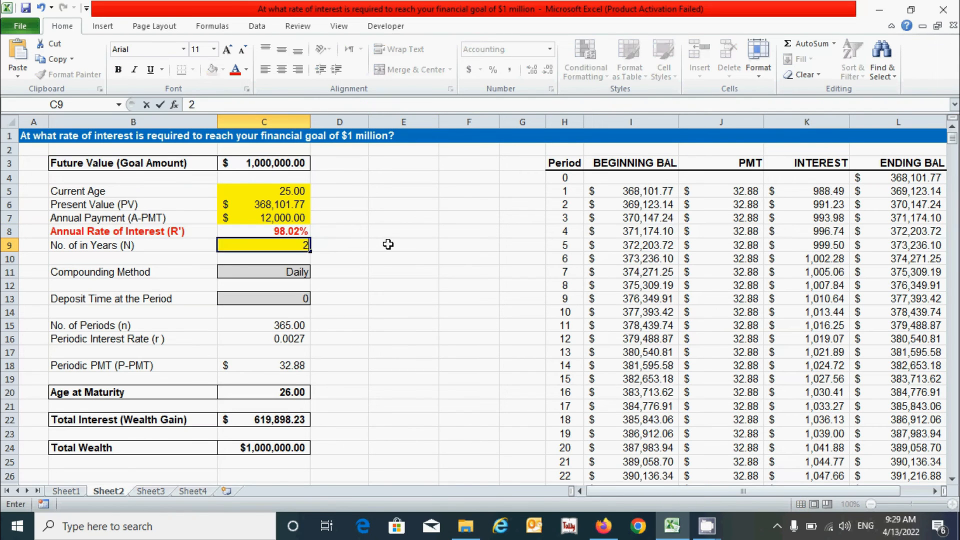
key("Return")
Set the number of years in C9 to 10 and the compounding method in C11 to Monthly.
left_click(289, 243)
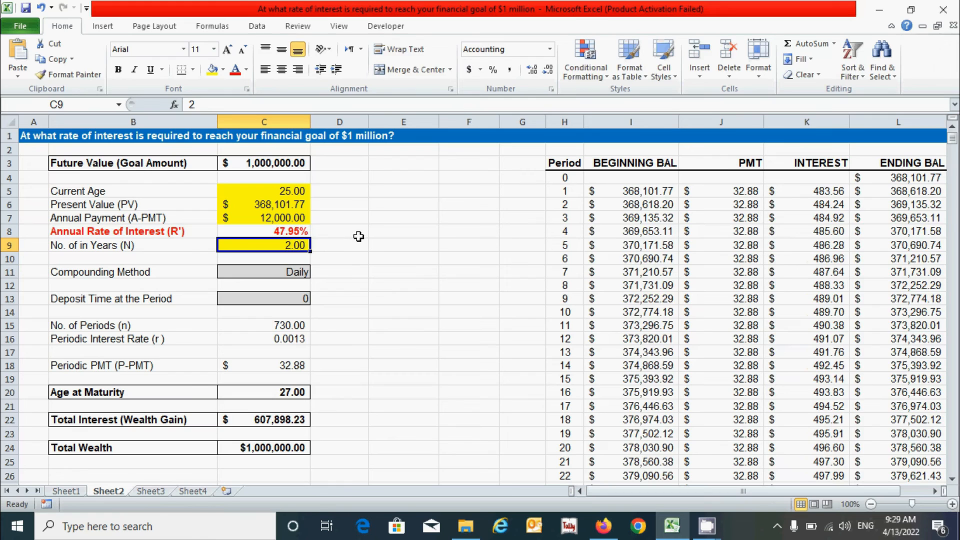
type("10")
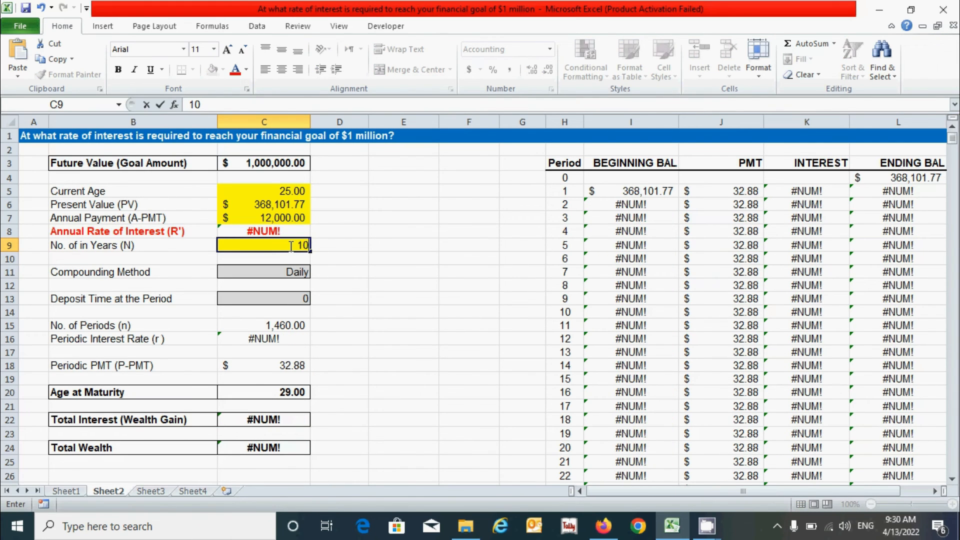
key("Return")
left_click(294, 273)
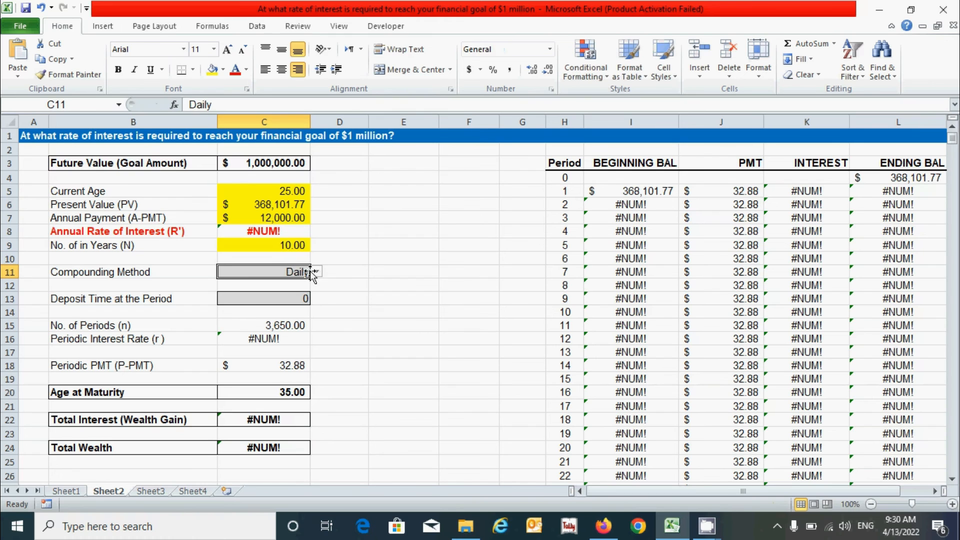
left_click(316, 271)
left_click(259, 311)
left_click(404, 272)
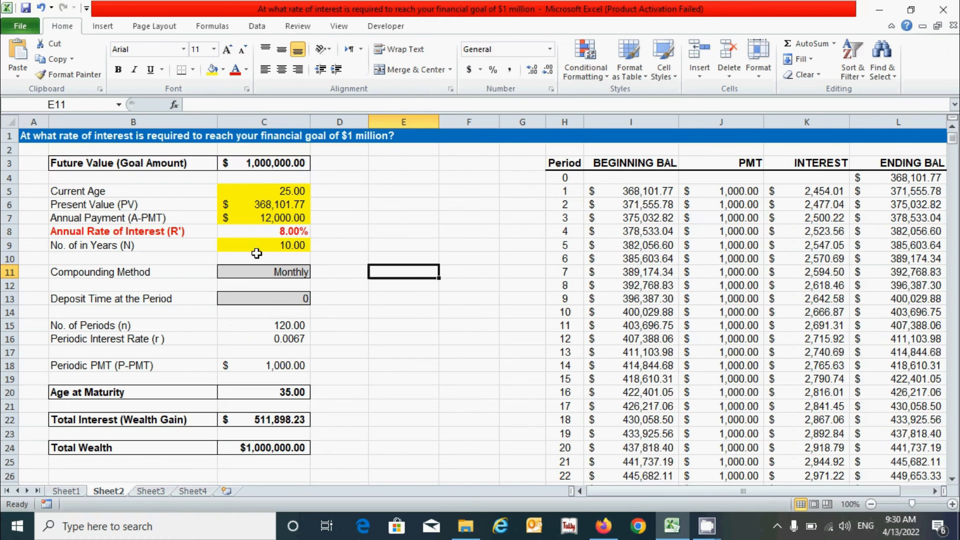
left_click(411, 323)
left_click(404, 406)
left_click_drag(105, 259, 290, 448)
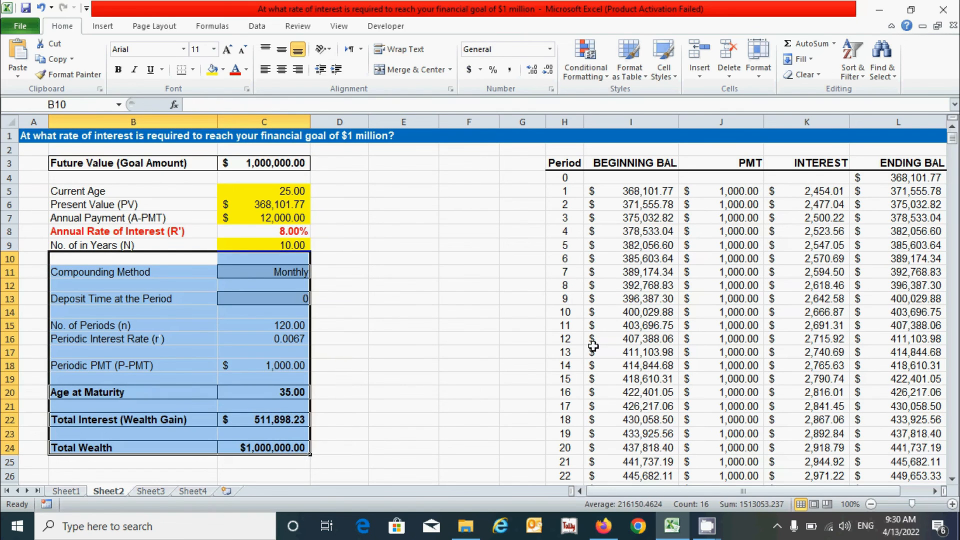
left_click(485, 336)
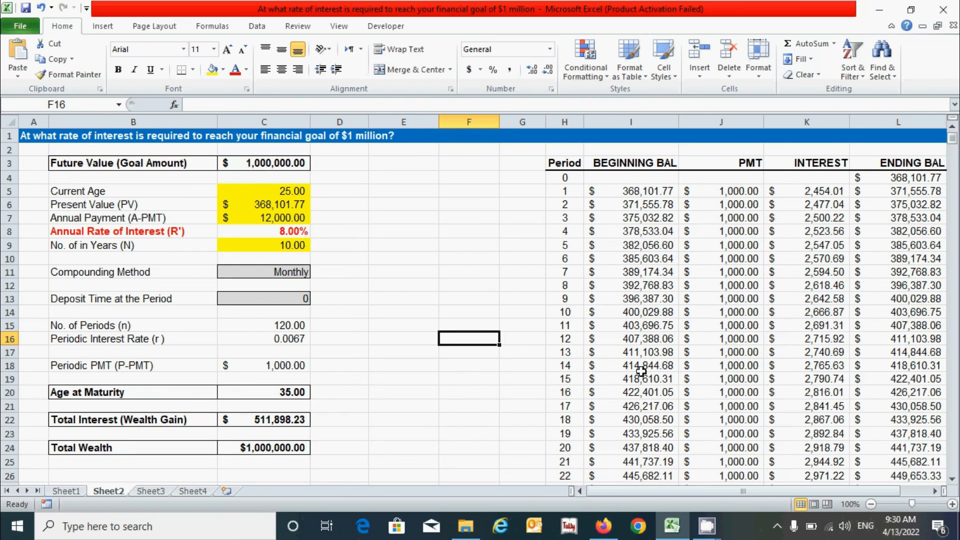
left_click(459, 435)
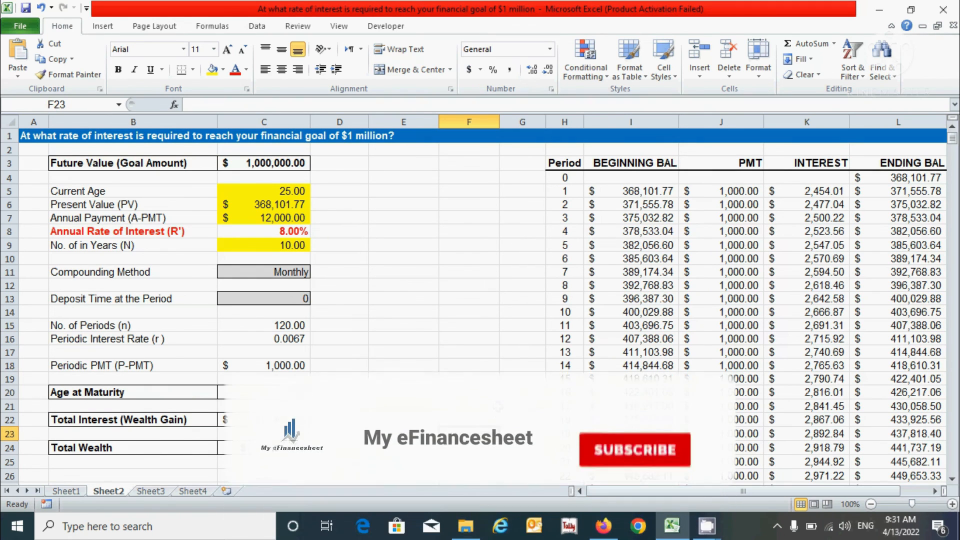